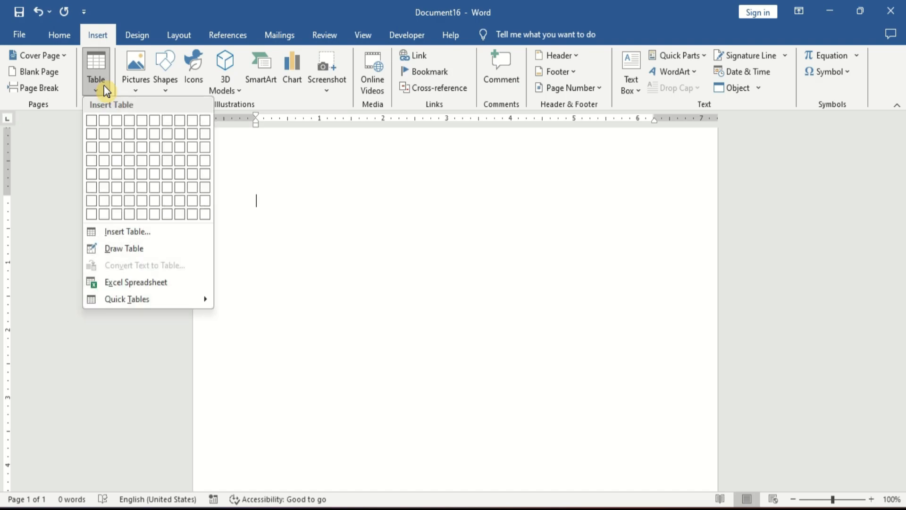
# - Insert a single-cell table at the top of the document
pyautogui.click(93, 124)
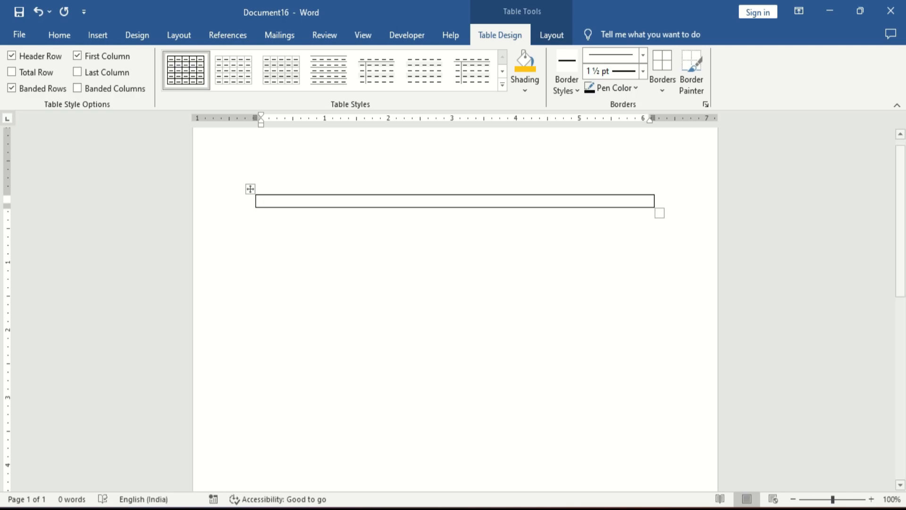
pyautogui.click(871, 508)
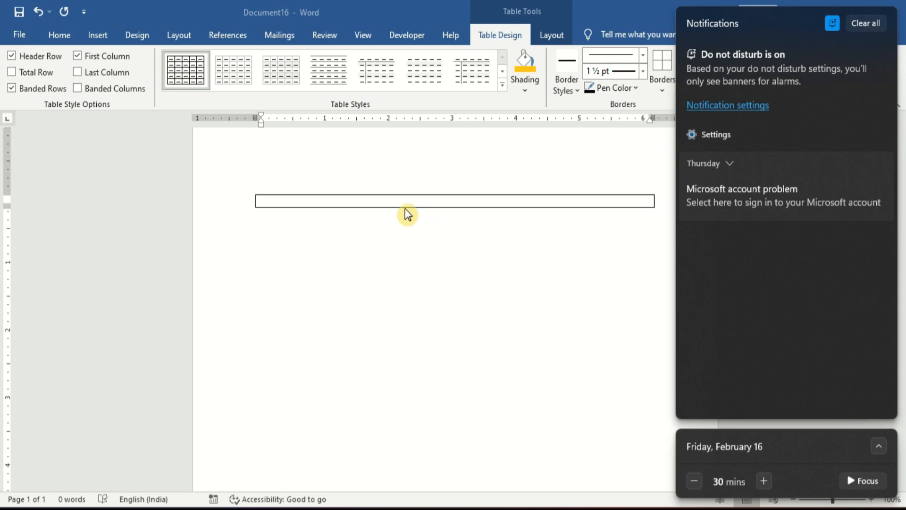
# - Enter 'April' and, on a new line, '2024' inside the cell
pyautogui.click(333, 202)
pyautogui.write('April')
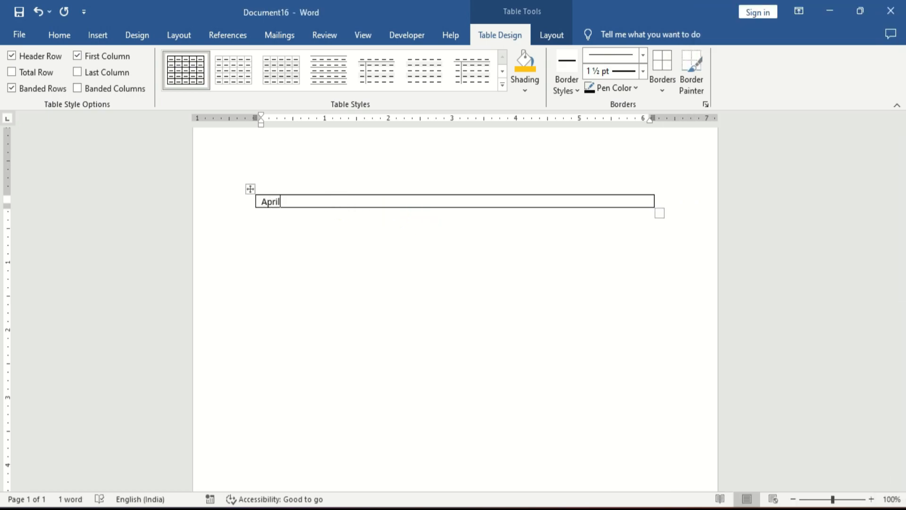
pyautogui.press('Return')
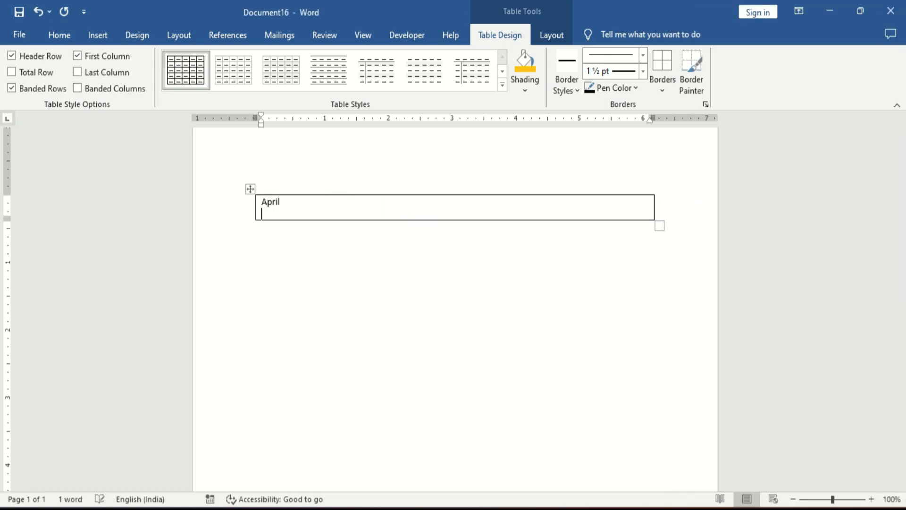
pyautogui.write('2024')
# - Enlarge the word 'April' to 48 pt and make it bold
pyautogui.click(333, 202)
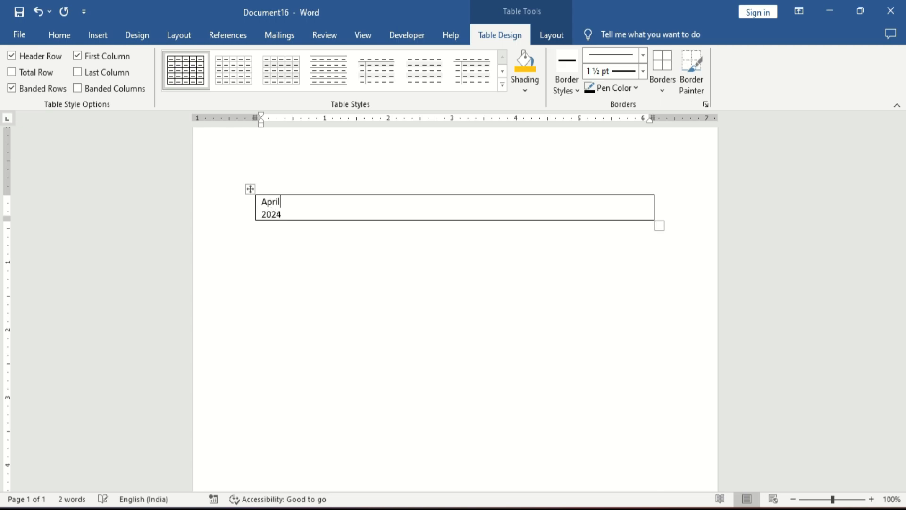
pyautogui.doubleClick(333, 201)
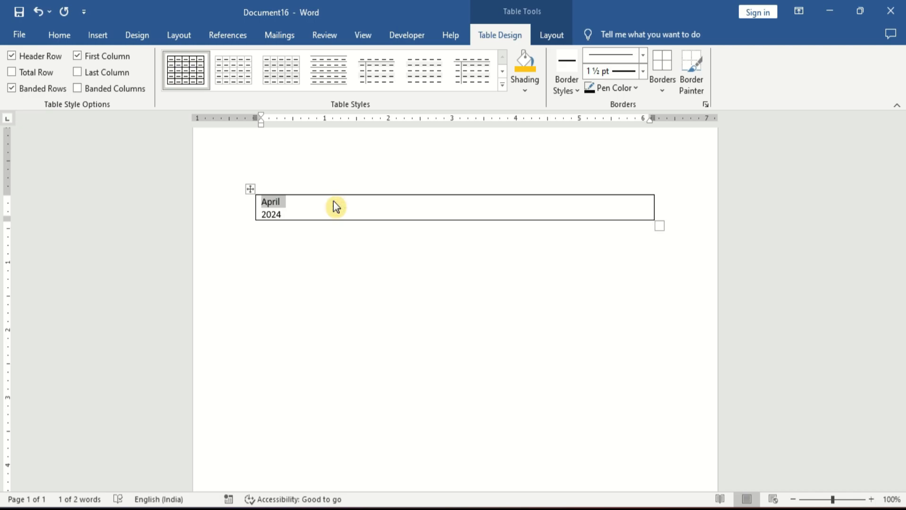
pyautogui.hotkey('ctrl', 'shift', '.')
pyautogui.hotkey('ctrl', 'shift', '.')
pyautogui.hotkey('ctrl', 'shift', '.')
pyautogui.hotkey('ctrl', 'shift', '.')
pyautogui.hotkey('ctrl', 'shift', '.')
pyautogui.hotkey('ctrl', 'shift', '.')
pyautogui.hotkey('ctrl', 'shift', '.')
pyautogui.hotkey('ctrl', 'shift', '.')
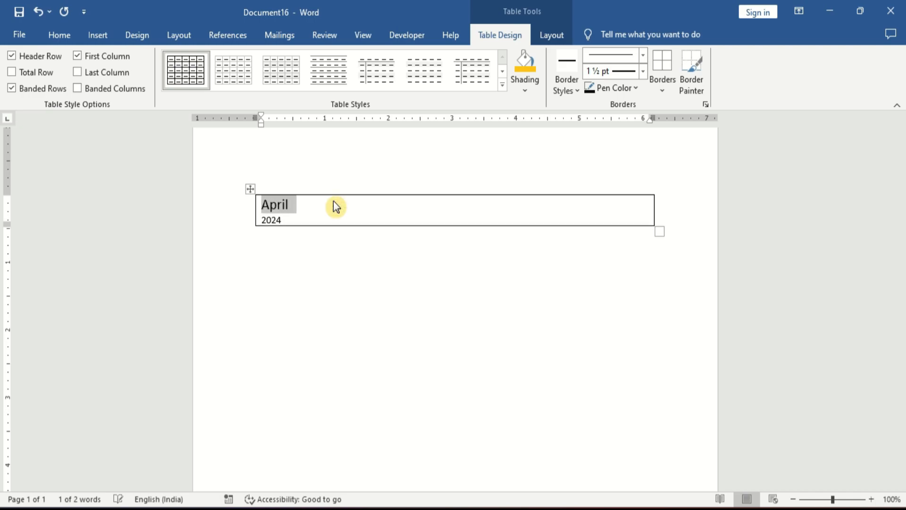
pyautogui.hotkey('ctrl', 'shift', '.')
pyautogui.hotkey('ctrl', 'shift', '.')
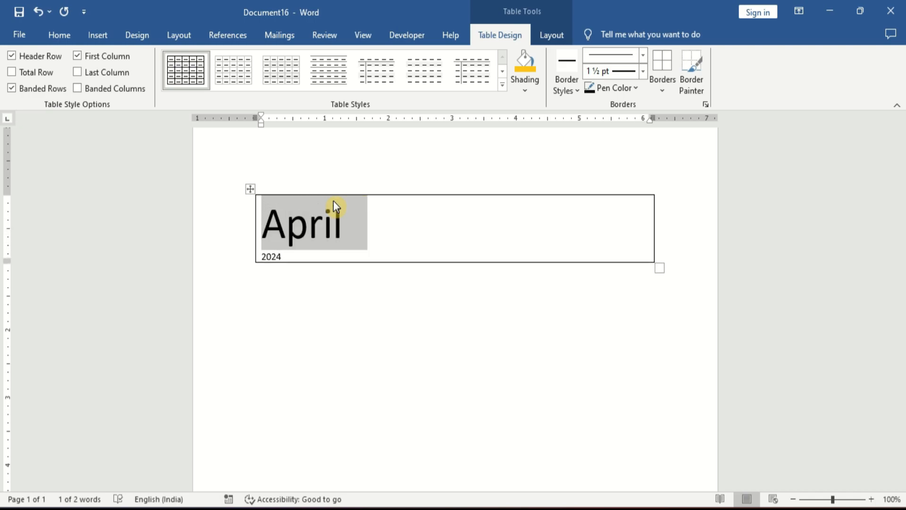
pyautogui.hotkey('ctrl', 'b')
# - Enlarge '2024' to 20 pt and make it bold
pyautogui.click(334, 200)
pyautogui.hotkey('shift', 'End')
pyautogui.hotkey('ctrl', 'shift', '.')
pyautogui.hotkey('ctrl', 'shift', '.')
pyautogui.hotkey('ctrl', 'shift', '.')
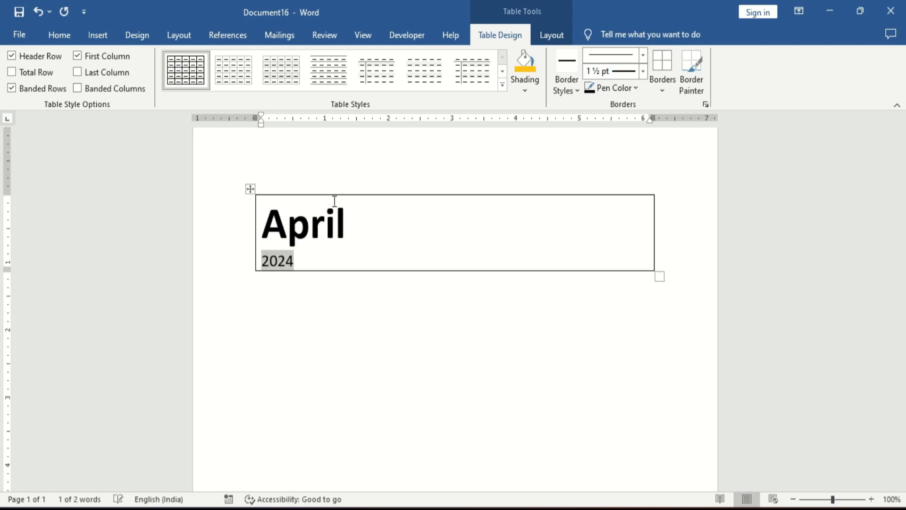
pyautogui.hotkey('ctrl', 'shift', '.')
pyautogui.hotkey('ctrl', 'b')
pyautogui.press('Left')
pyautogui.press('Tab')
pyautogui.press('Tab')
pyautogui.hotkey('ctrl', 'z')
pyautogui.hotkey('ctrl', 'z')
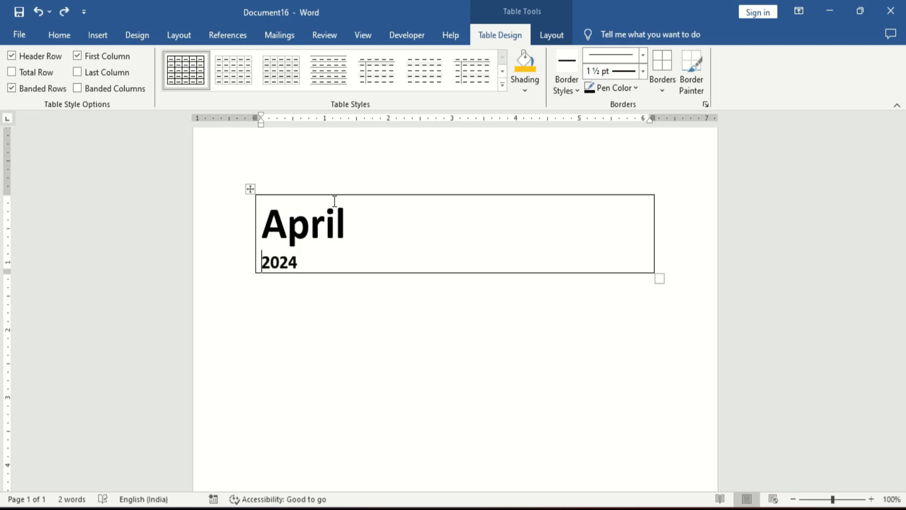
# - Right-align the '2024' line in the cell
pyautogui.click(66, 36)
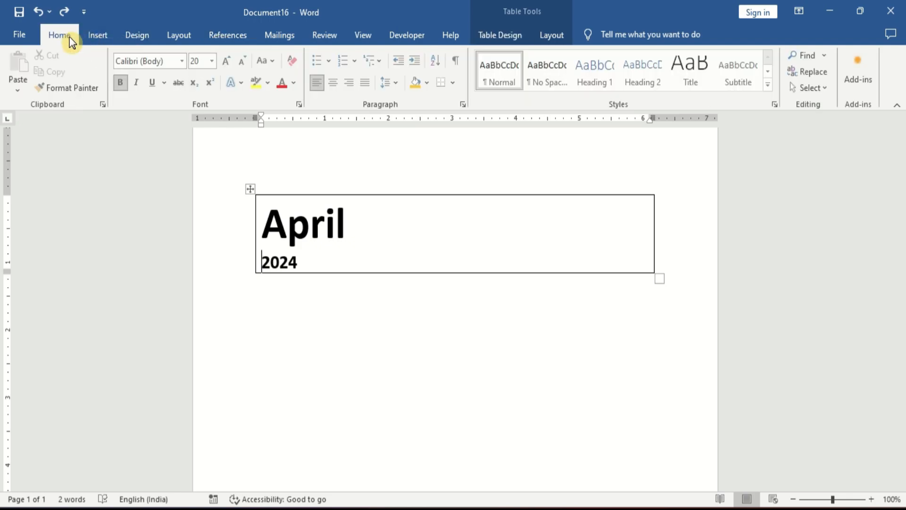
pyautogui.click(350, 85)
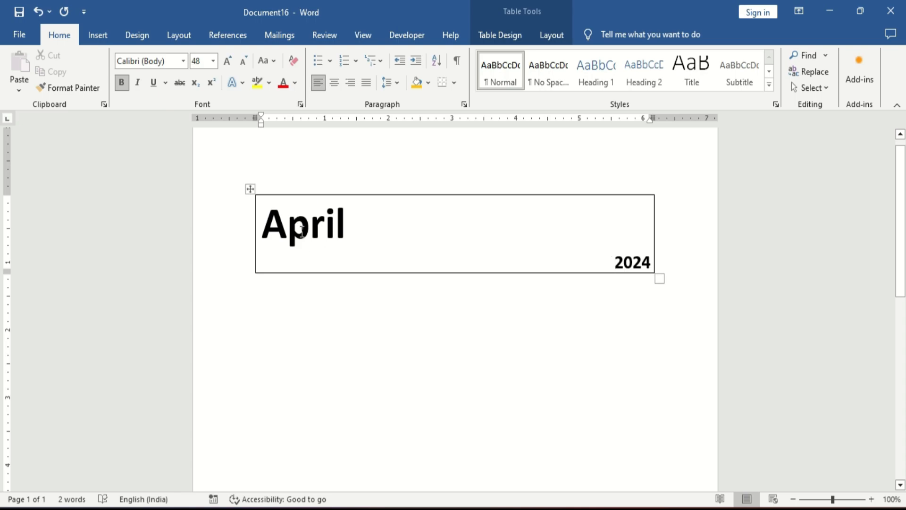
# - Change the font of all the text to Arial Rounded MT Bold
pyautogui.hotkey('ctrl', 'a')
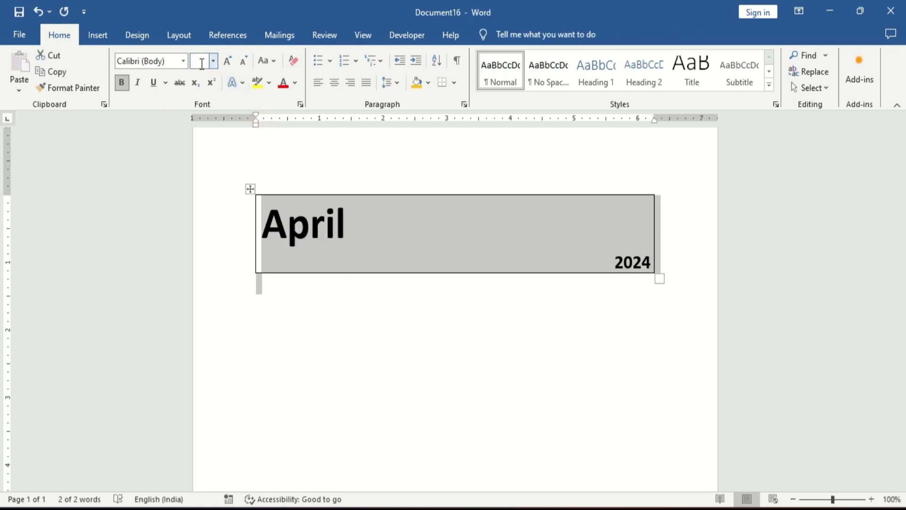
pyautogui.click(169, 61)
pyautogui.write('Arial')
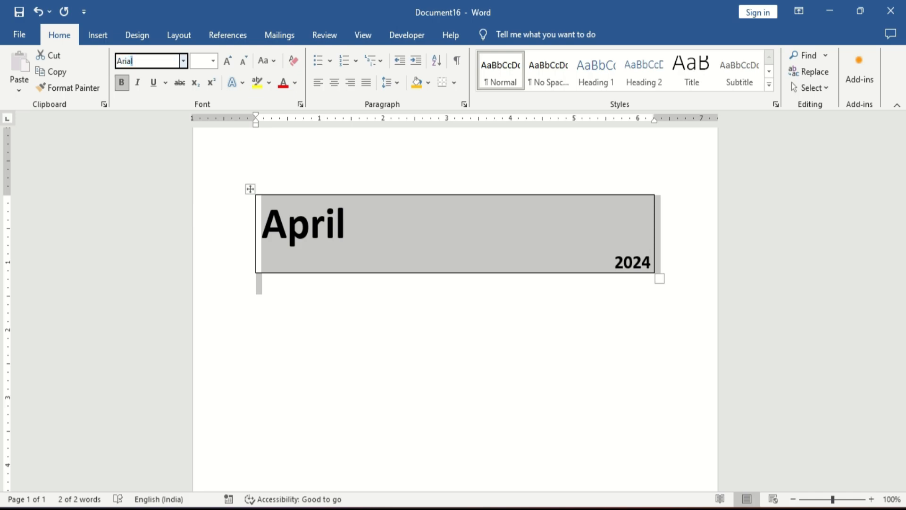
pyautogui.write(' Rounded MT Bold')
pyautogui.press('Return')
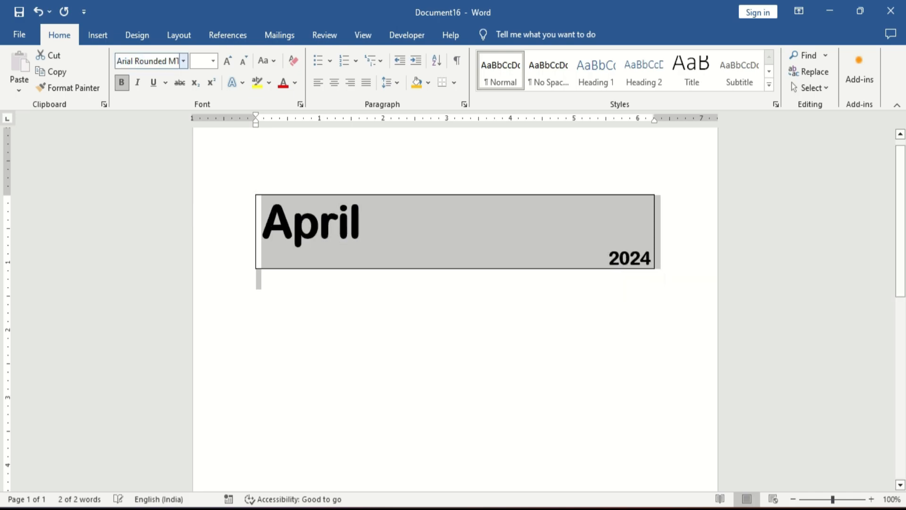
# - Shade the title cell with the green theme colour
pyautogui.click(257, 275)
pyautogui.press('Up')
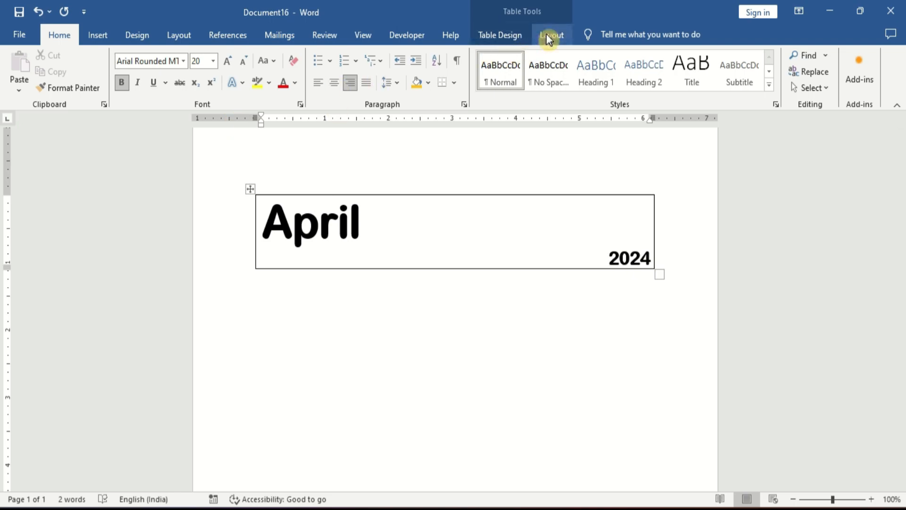
pyautogui.click(488, 35)
pyautogui.click(520, 89)
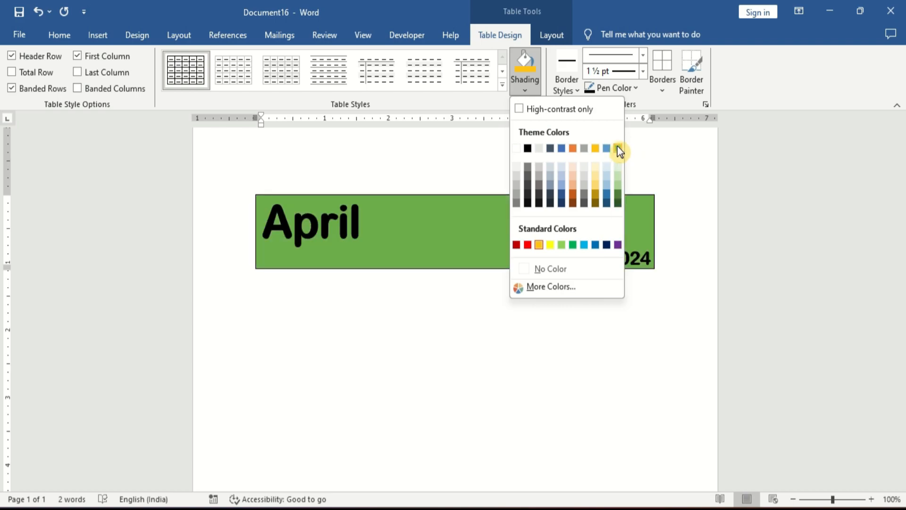
pyautogui.click(619, 149)
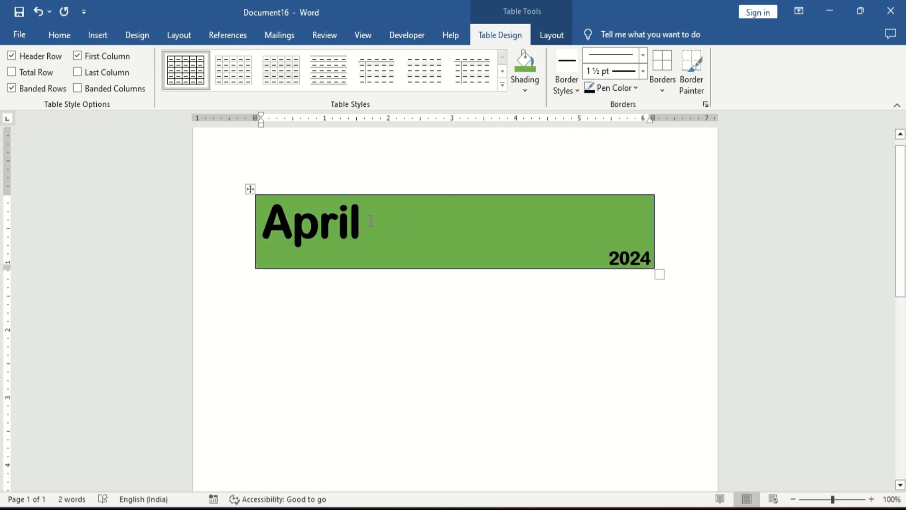
# - Set the font colour of all the title text to white
pyautogui.doubleClick(355, 221)
pyautogui.hotkey('ctrl', 'a')
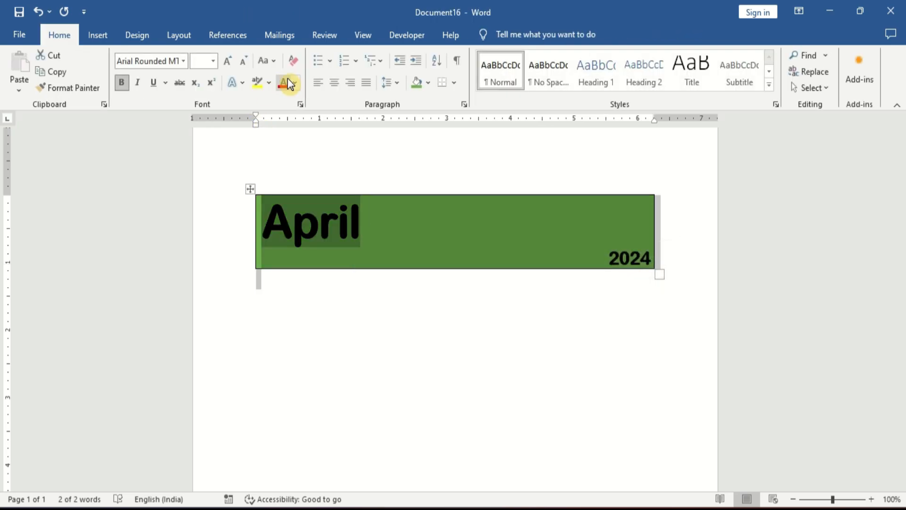
pyautogui.click(295, 83)
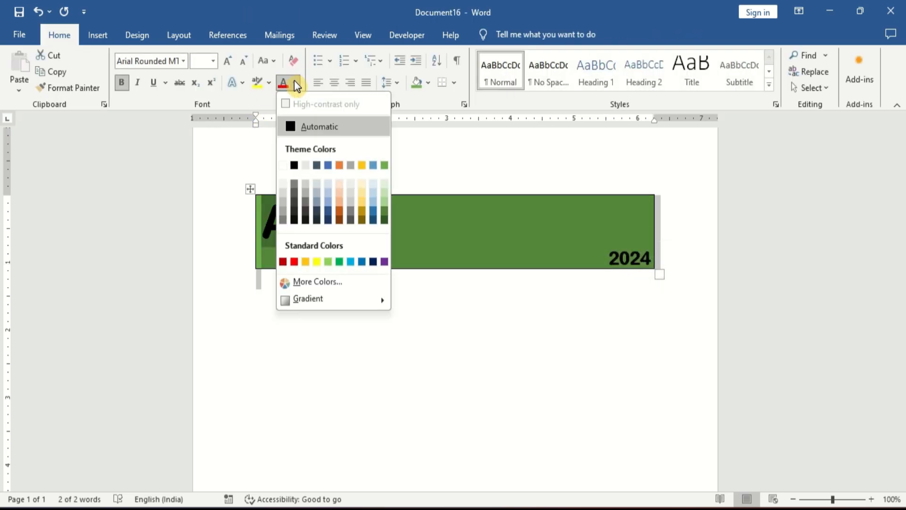
pyautogui.click(288, 165)
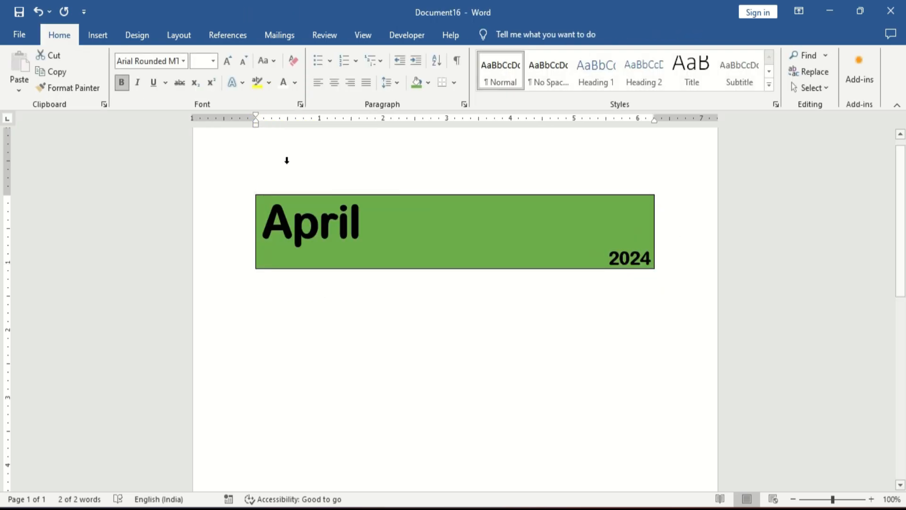
pyautogui.click(352, 221)
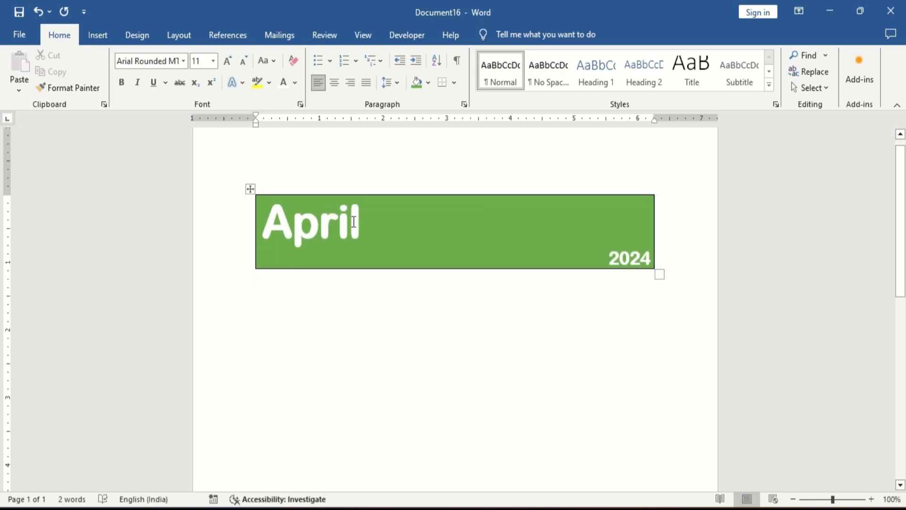
pyautogui.press('Return')
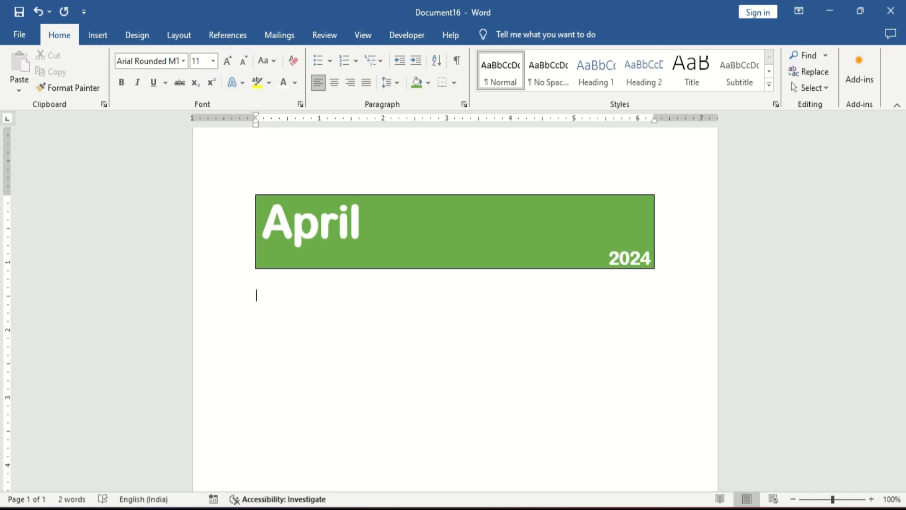
# - Open the system calendar and browse to April 2024
pyautogui.click(850, 509)
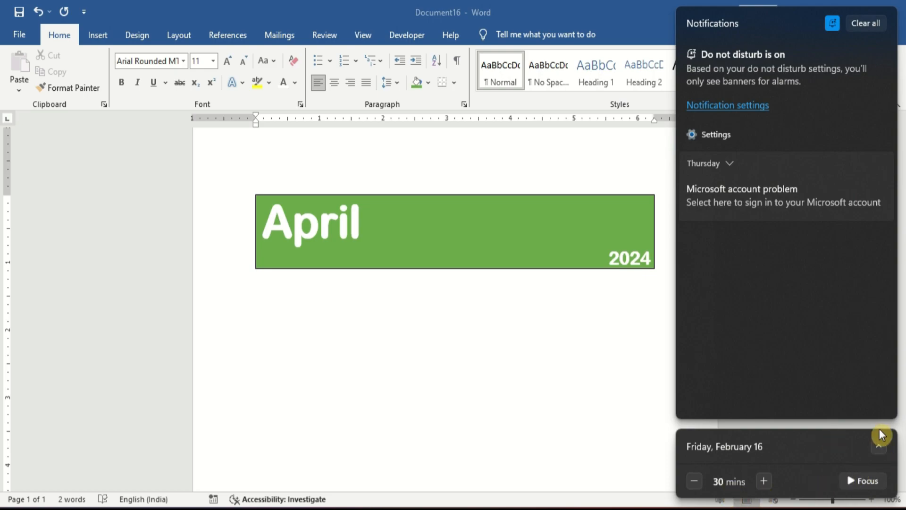
pyautogui.click(879, 434)
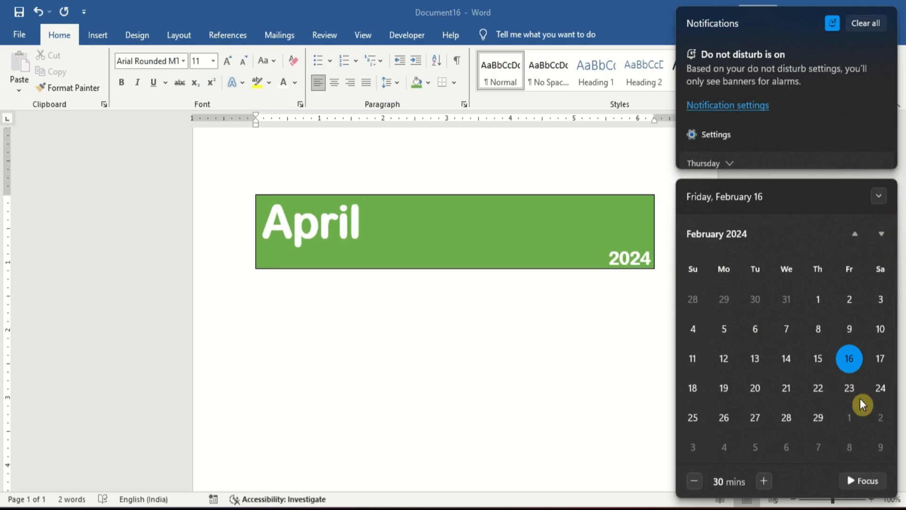
pyautogui.click(884, 234)
pyautogui.click(884, 235)
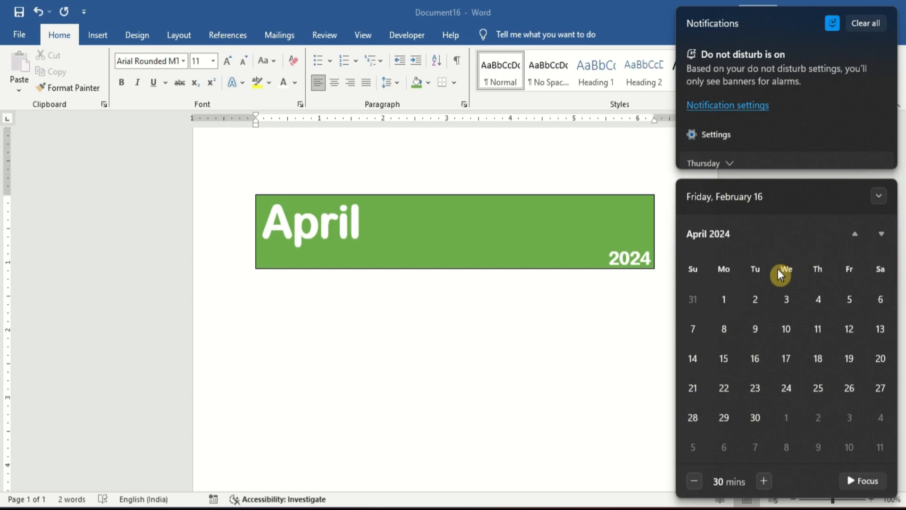
# - Insert a table with 7 columns and 6 rows below the title banner
pyautogui.click(290, 297)
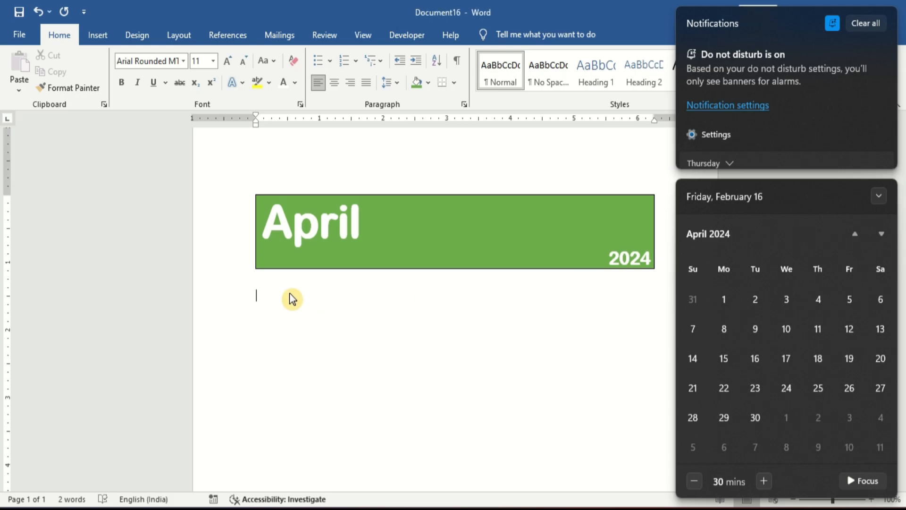
pyautogui.click(100, 47)
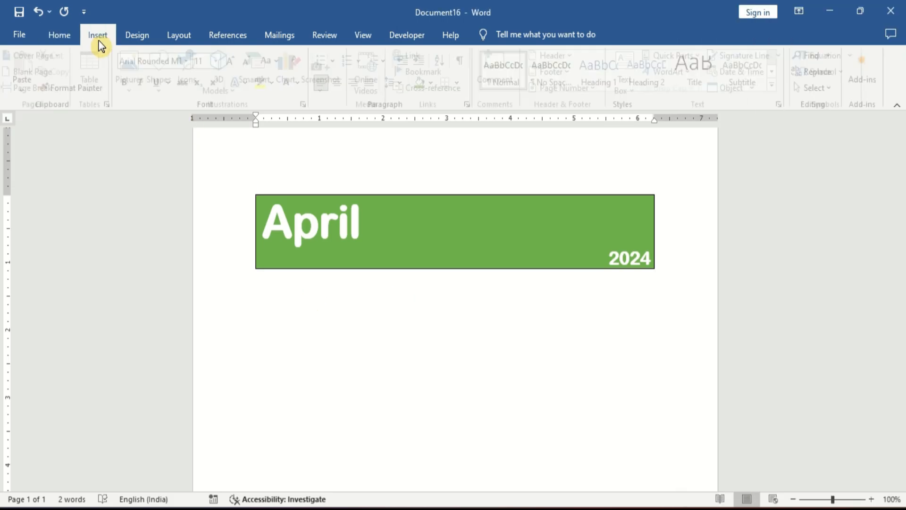
pyautogui.click(101, 87)
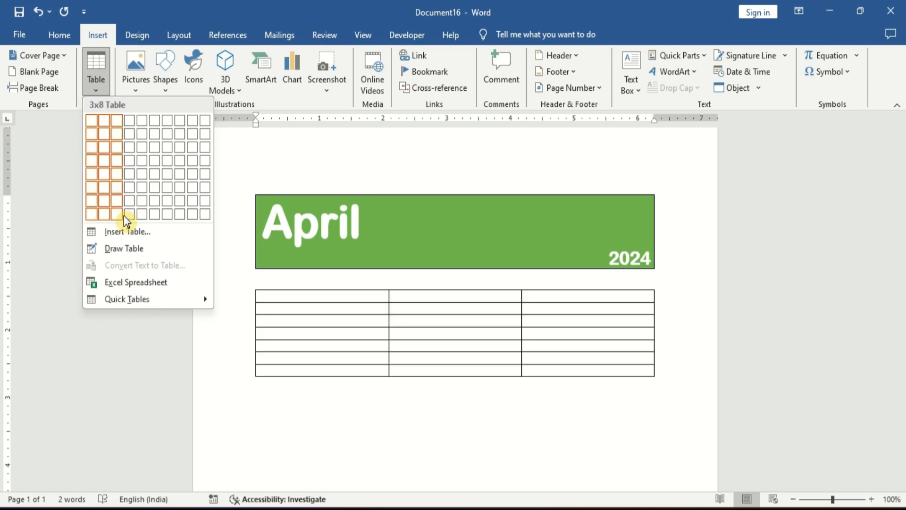
pyautogui.click(127, 228)
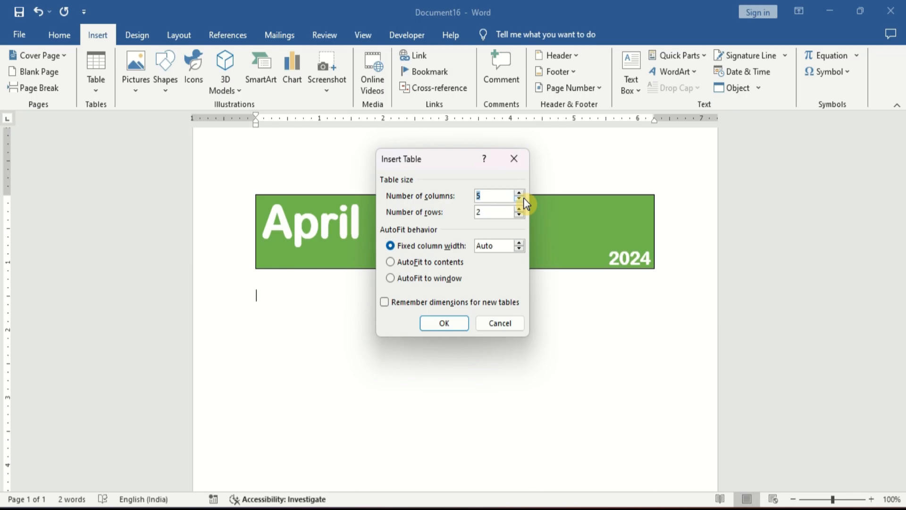
pyautogui.write('7')
pyautogui.press('Tab')
pyautogui.write('6')
pyautogui.click(456, 324)
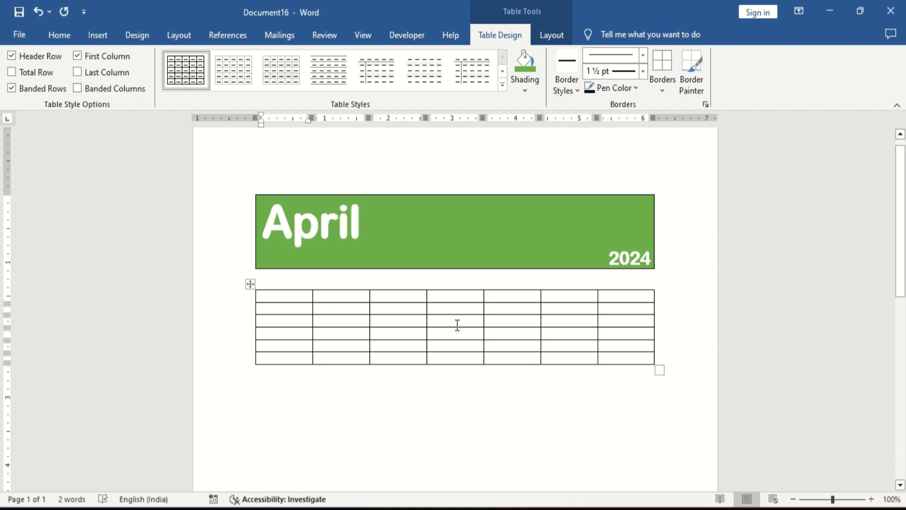
# - Set the row height of the whole new table to 1 inch
pyautogui.click(249, 285)
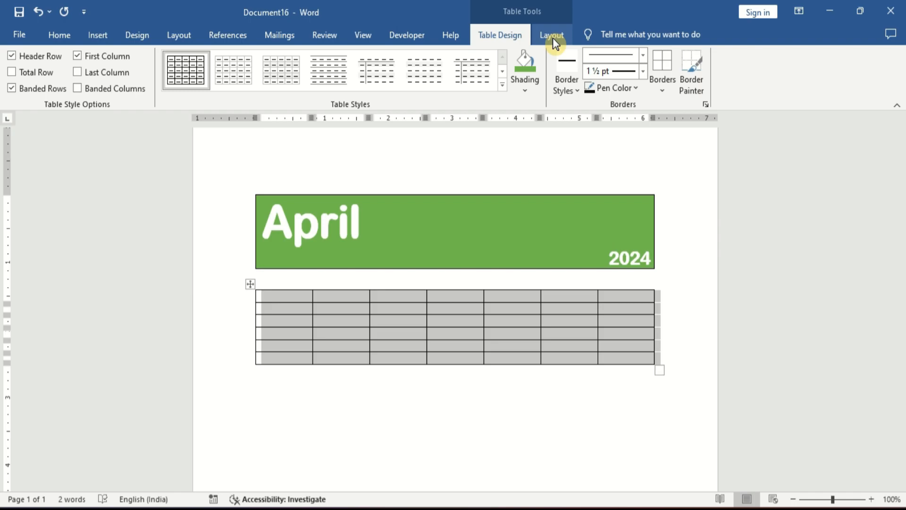
pyautogui.click(553, 38)
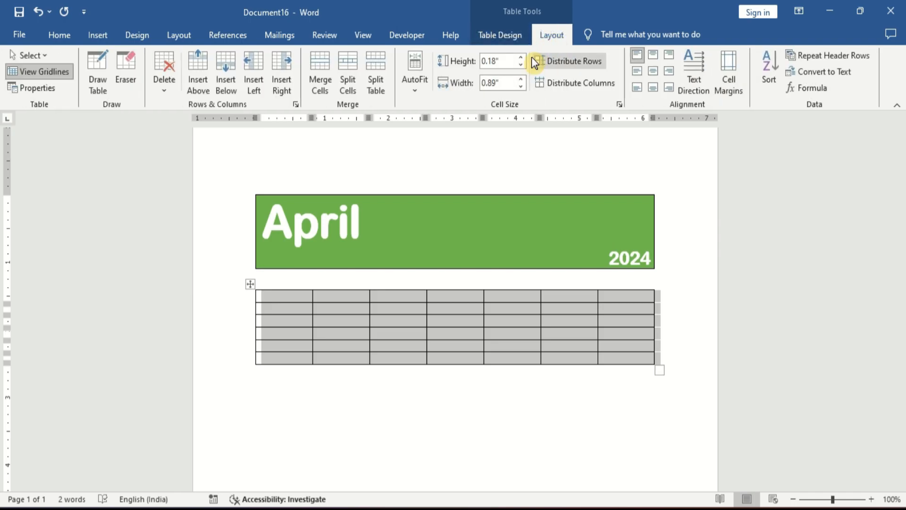
pyautogui.doubleClick(501, 60)
pyautogui.write('2')
pyautogui.press('Return')
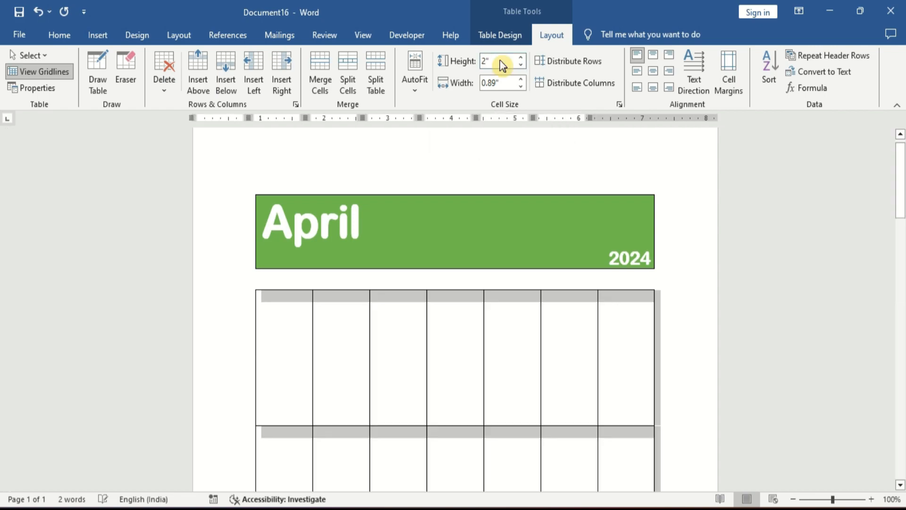
pyautogui.doubleClick(496, 61)
pyautogui.write('1')
pyautogui.press('Return')
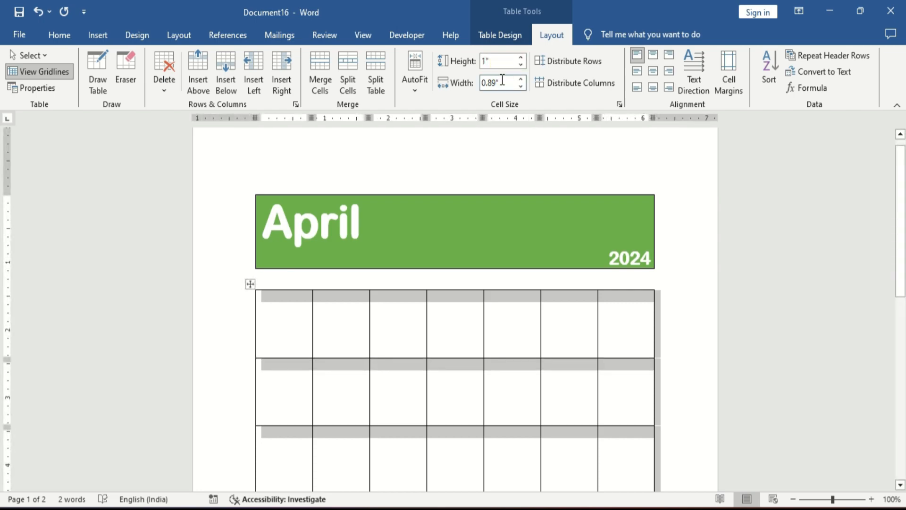
# - Set the table's row height and column width both to 0.9 inch
pyautogui.doubleClick(501, 83)
pyautogui.write('1')
pyautogui.press('Return')
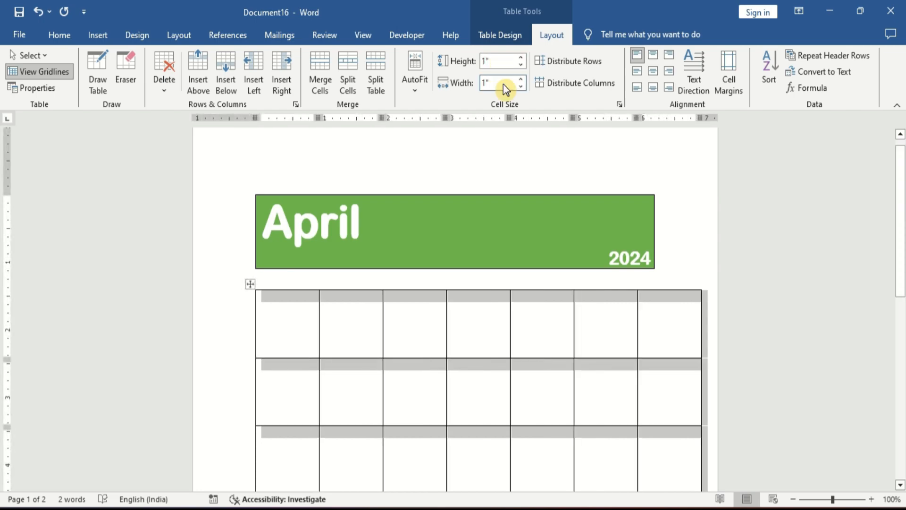
pyautogui.doubleClick(501, 61)
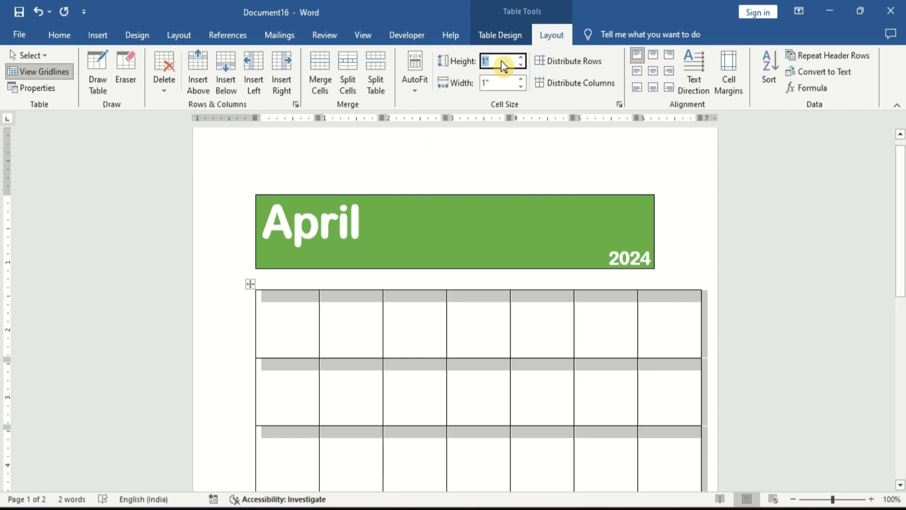
pyautogui.write('0.9')
pyautogui.press('Return')
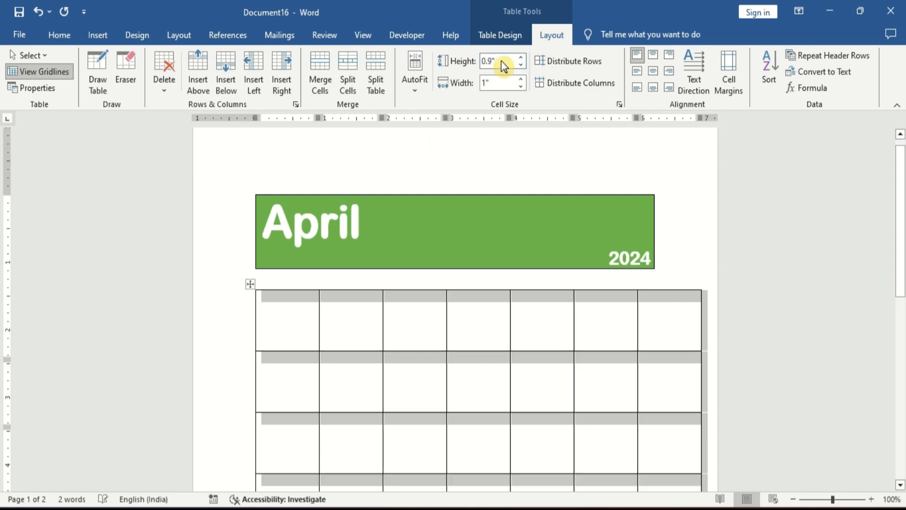
pyautogui.doubleClick(502, 83)
pyautogui.write('0.9')
pyautogui.press('Return')
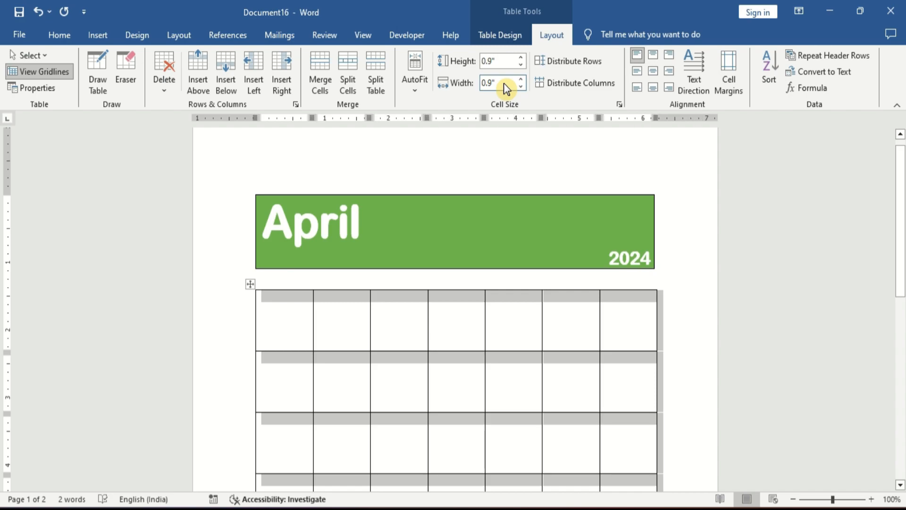
pyautogui.click(381, 307)
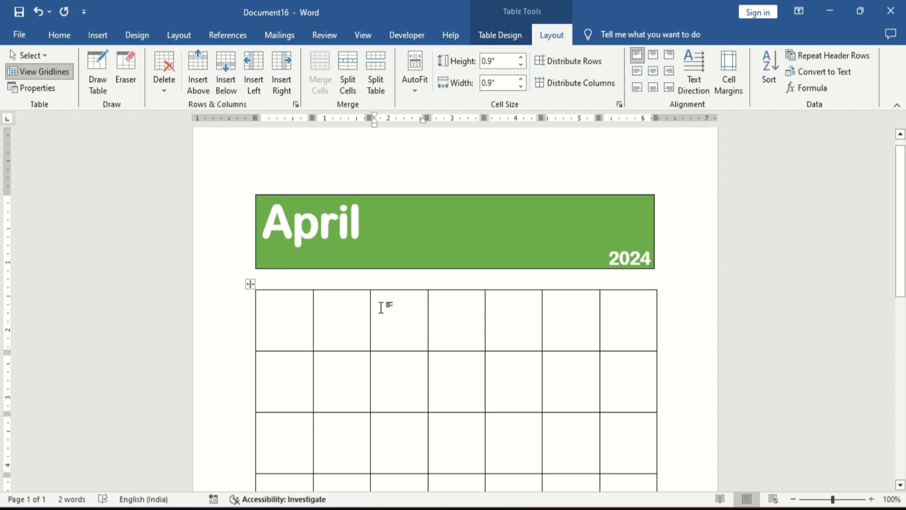
pyautogui.press('Left')
pyautogui.press('Left')
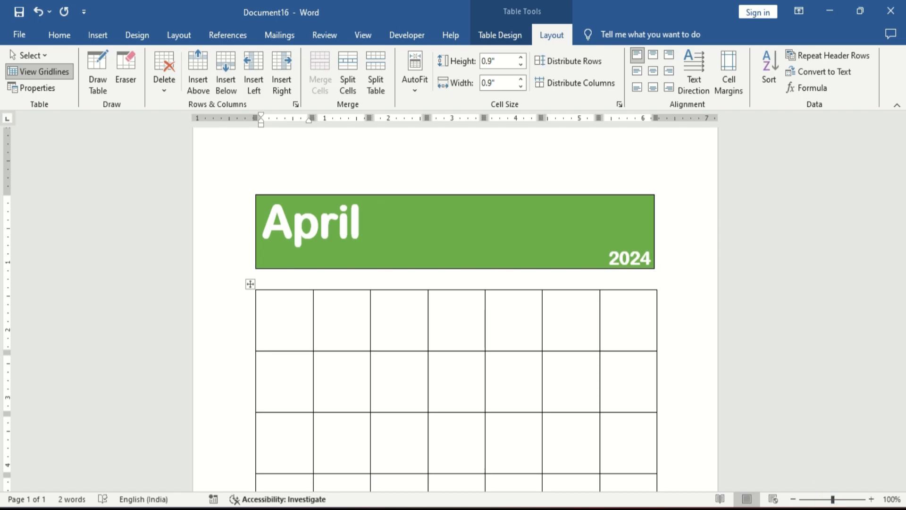
# - Check the system calendar's April 2024 page to see which weekday the month starts on
pyautogui.click(860, 509)
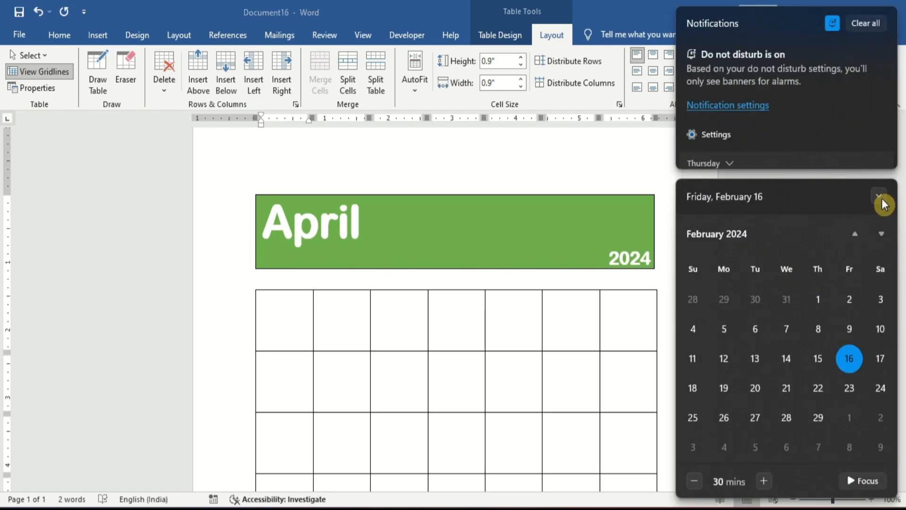
pyautogui.click(883, 202)
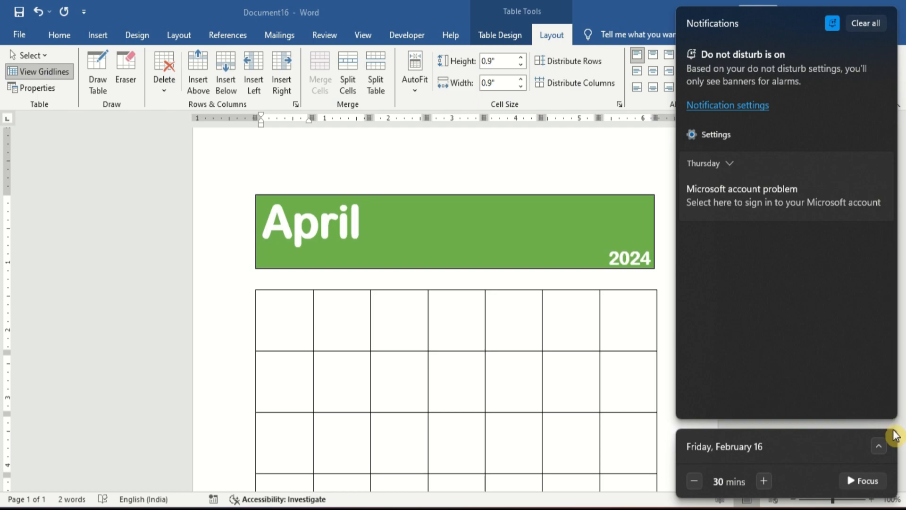
pyautogui.click(881, 445)
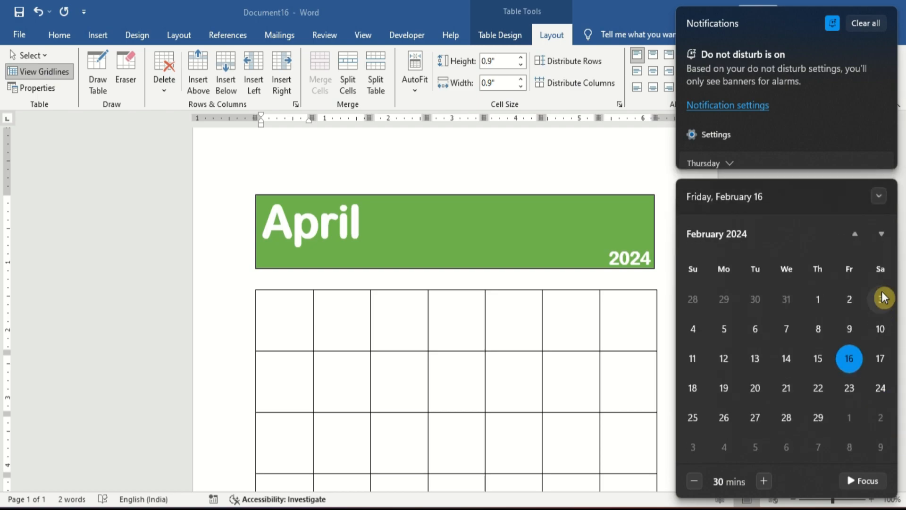
pyautogui.click(883, 236)
pyautogui.click(883, 236)
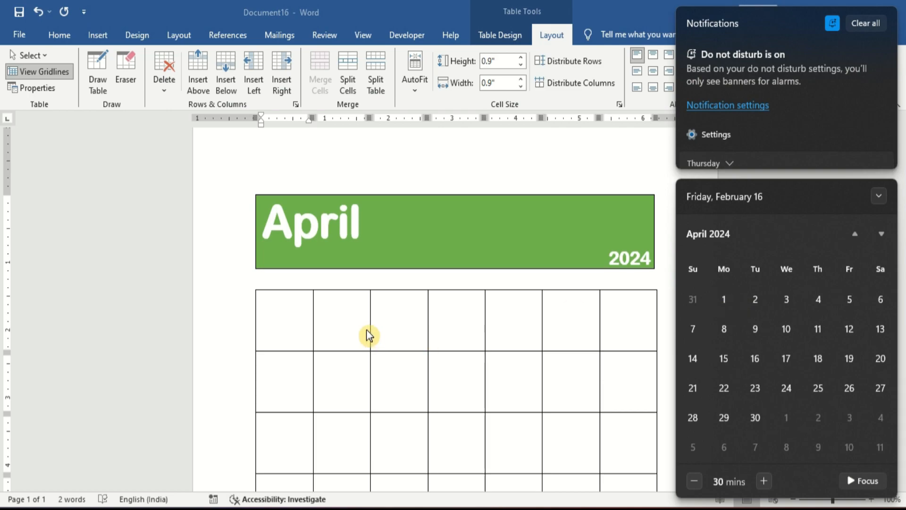
pyautogui.click(348, 319)
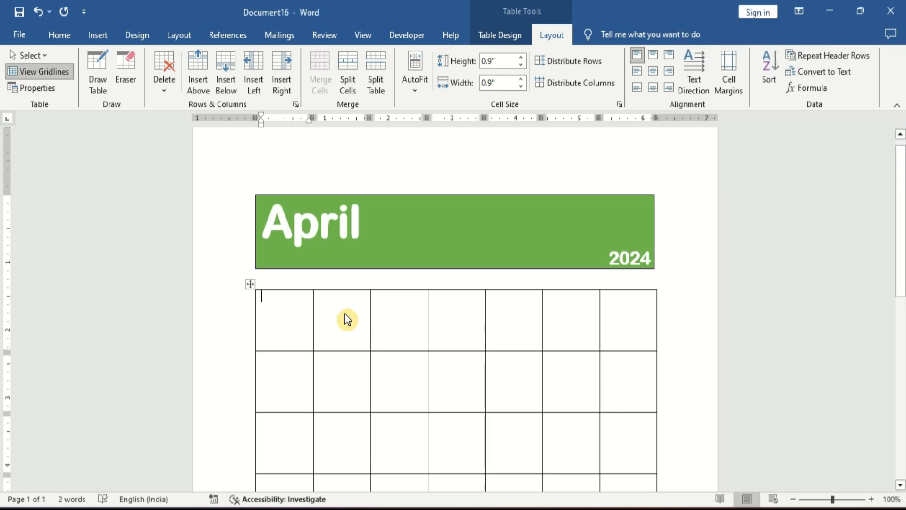
pyautogui.click(344, 314)
pyautogui.write('1')
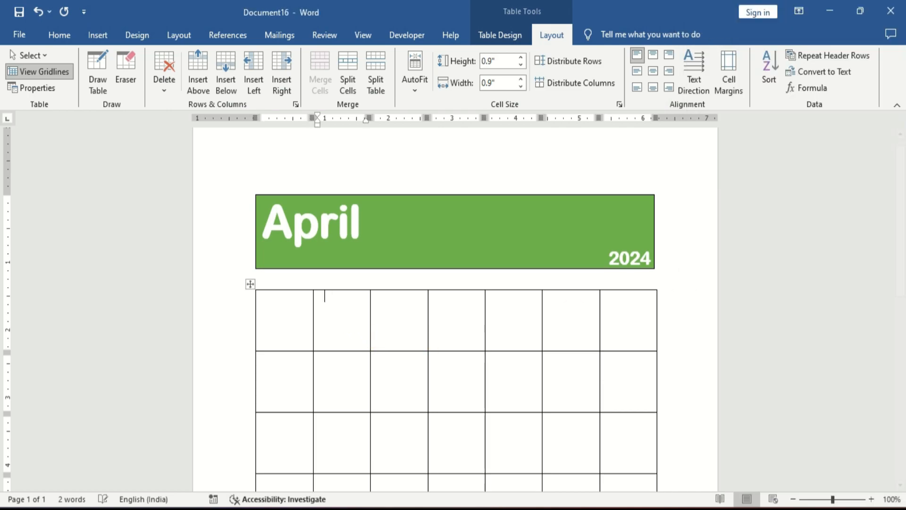
pyautogui.press('BackSpace')
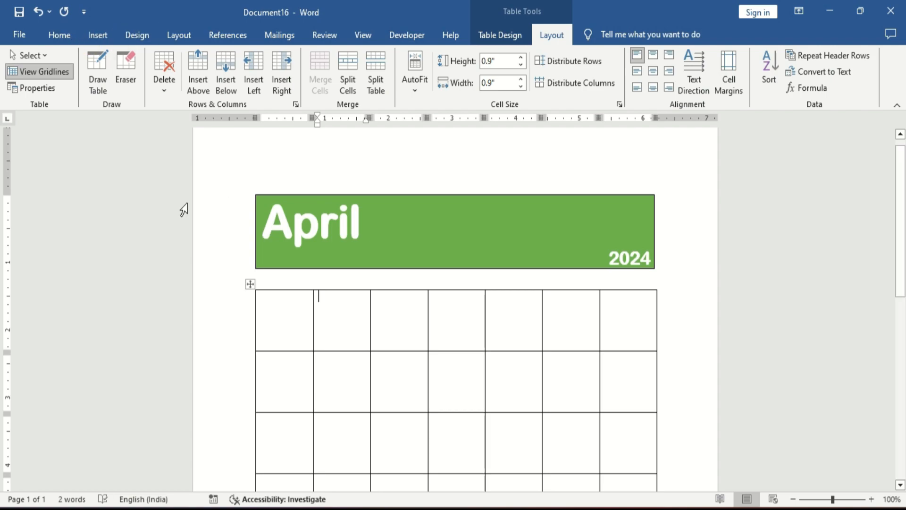
# - Select the whole table and set its font colour to black
pyautogui.click(250, 284)
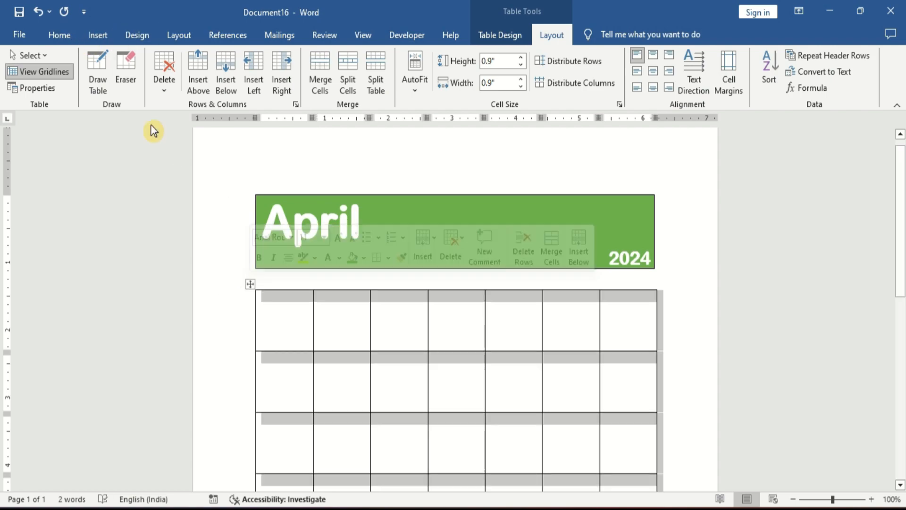
pyautogui.click(70, 42)
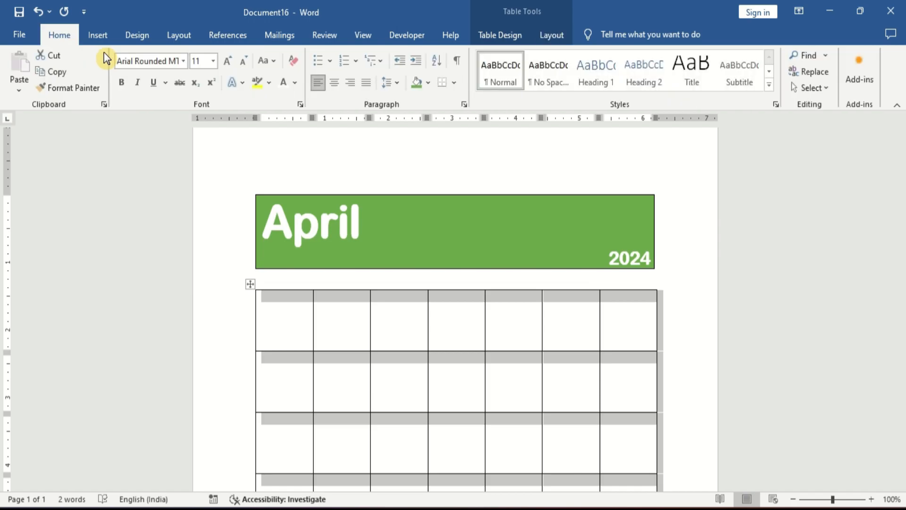
pyautogui.click(295, 87)
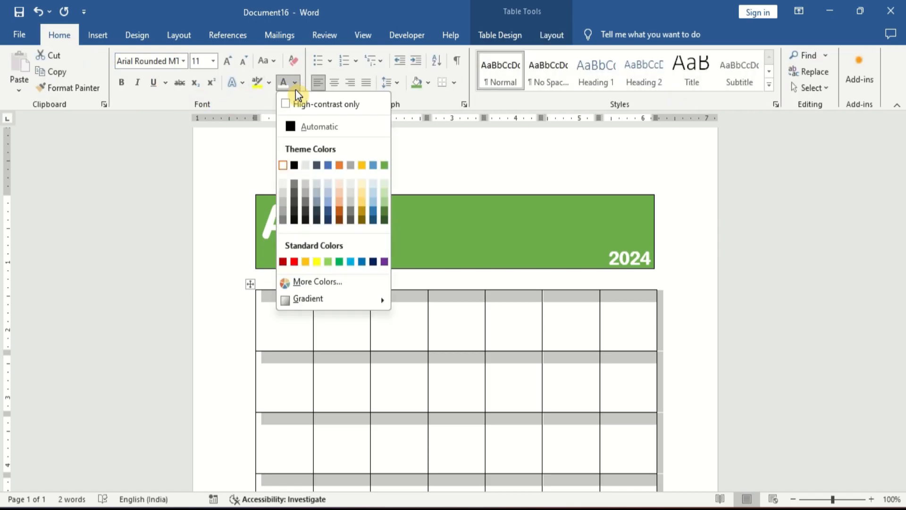
pyautogui.click(295, 166)
# - Enter the day numbers 1 to 31 in consecutive cells, starting from the second cell of the first row
pyautogui.scroll(-4, 294, 163)
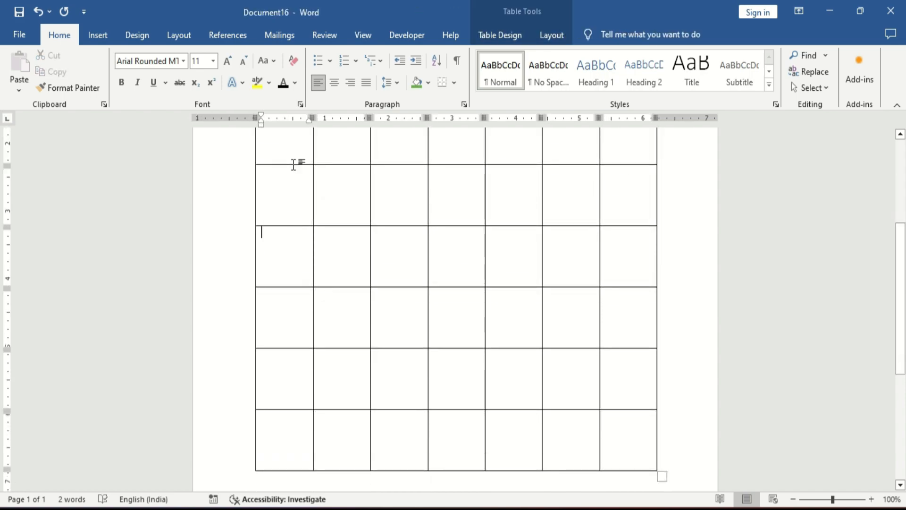
pyautogui.press('Up')
pyautogui.press('Up')
pyautogui.press('Up')
pyautogui.press('Up')
pyautogui.press('Up')
pyautogui.press('Up')
pyautogui.press('Down')
pyautogui.press('Down')
pyautogui.press('Down')
pyautogui.press('Right')
pyautogui.write('1')
pyautogui.press('Tab')
pyautogui.write('2')
pyautogui.press('Tab')
pyautogui.write('3')
pyautogui.press('Tab')
pyautogui.write('4')
pyautogui.press('Tab')
pyautogui.write('5')
pyautogui.press('Tab')
pyautogui.write('6')
pyautogui.press('Tab')
pyautogui.write('7')
pyautogui.press('Tab')
pyautogui.write('8')
pyautogui.press('Tab')
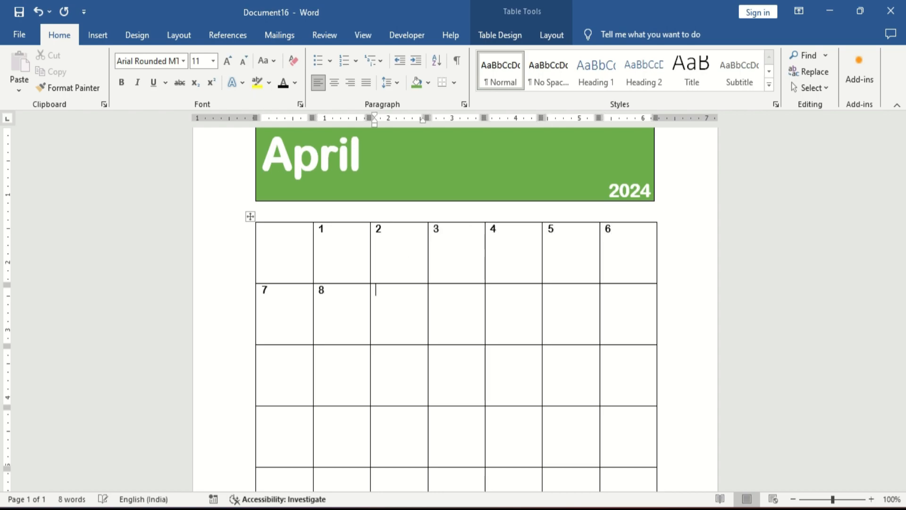
pyautogui.press('Tab')
pyautogui.write('10')
pyautogui.press('Tab')
pyautogui.write('1')
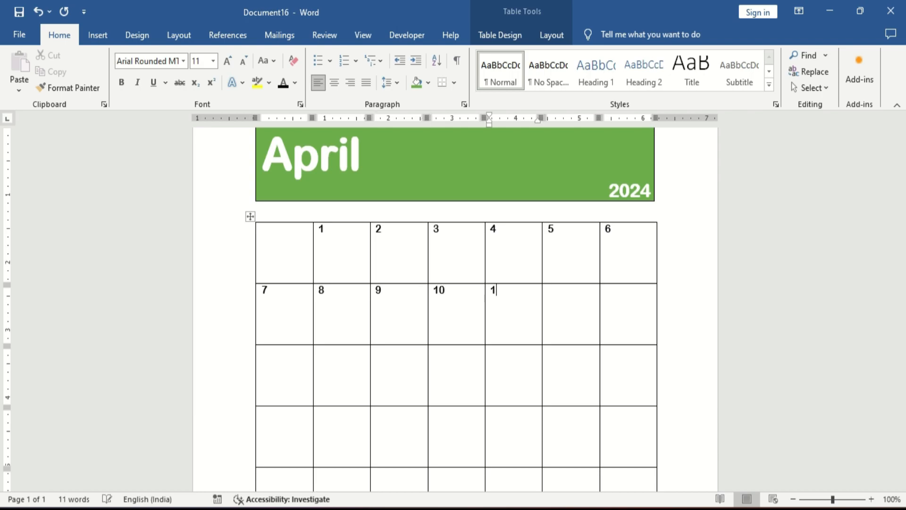
pyautogui.press('Tab')
pyautogui.write('12')
pyautogui.press('Tab')
pyautogui.write('13\t14\t15\t16\t17\t18\t19\t20\t21\t22\t23\t24\t25')
pyautogui.write('\t26\t27\t28\t29\t30\t')
pyautogui.write('31')
# - Recheck the April 2024 month view in the system calendar against the table
pyautogui.click(850, 508)
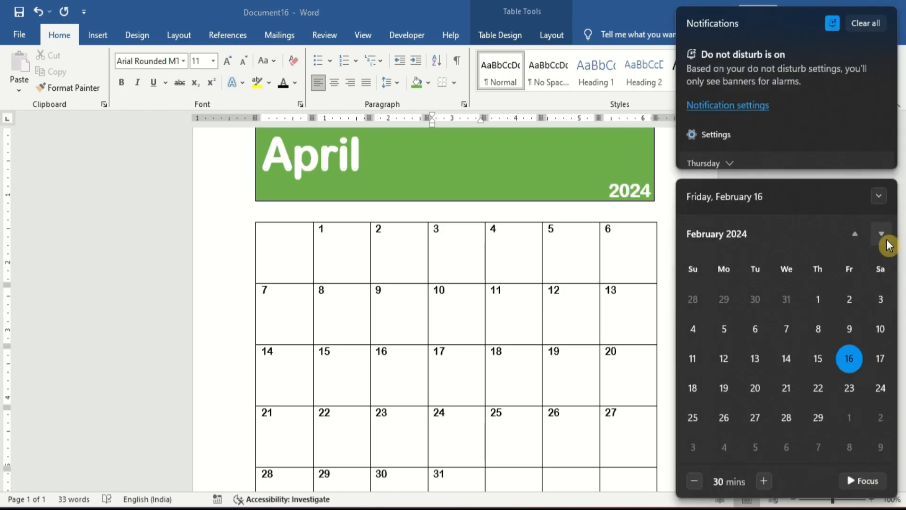
pyautogui.click(882, 235)
pyautogui.click(881, 234)
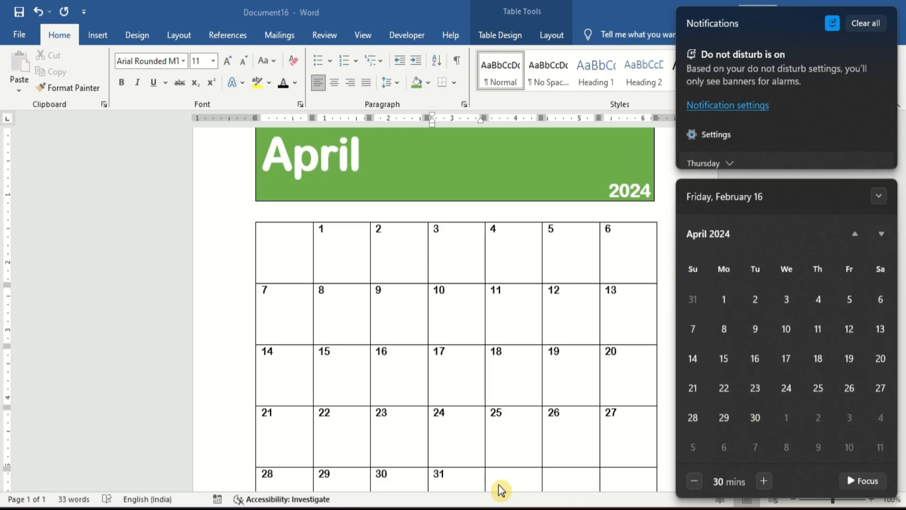
# - Delete the extra day number 31 from the last row
pyautogui.click(461, 479)
pyautogui.press('BackSpace')
pyautogui.press('BackSpace')
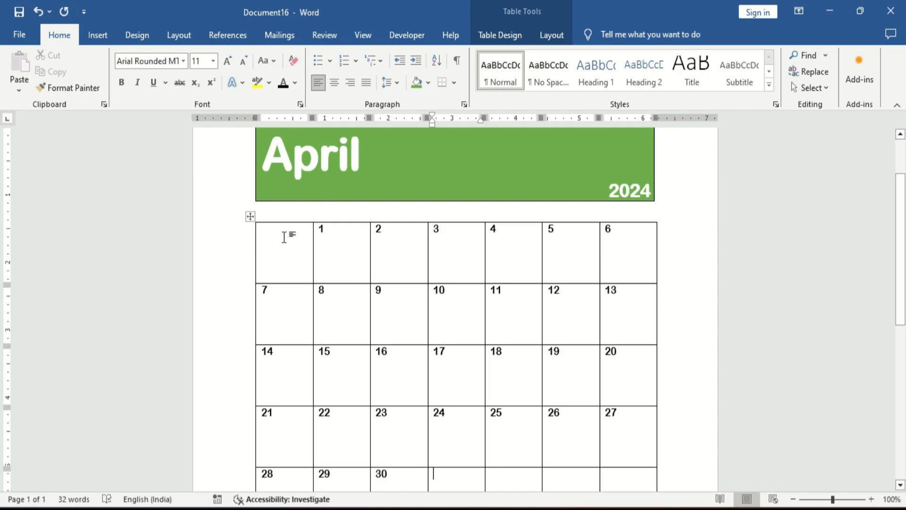
# - Select the whole table and centre-align the day numbers in their cells
pyautogui.click(250, 217)
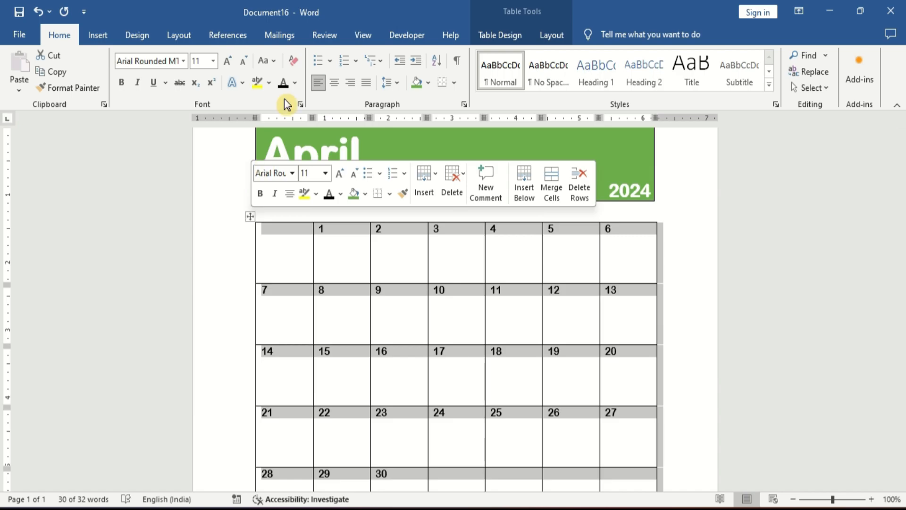
pyautogui.click(564, 42)
pyautogui.click(658, 74)
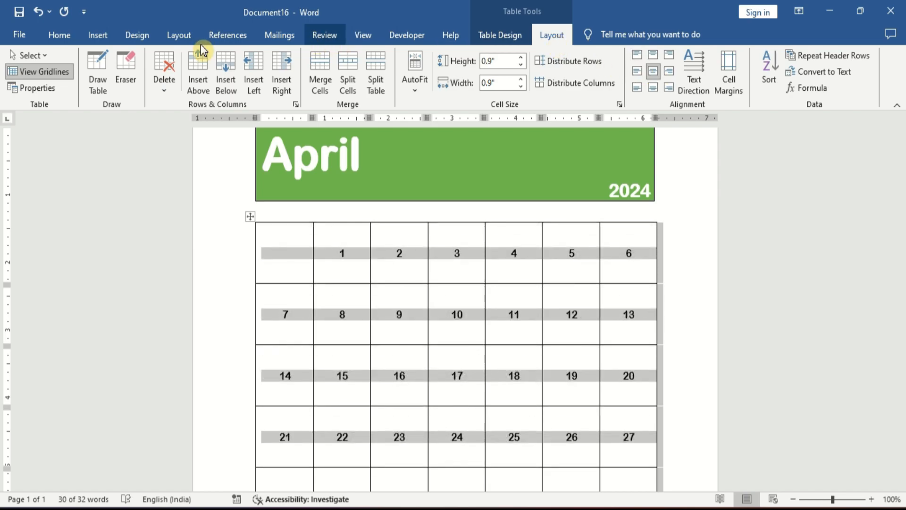
# - Set the font size of the table's day numbers to 36 pt
pyautogui.click(60, 38)
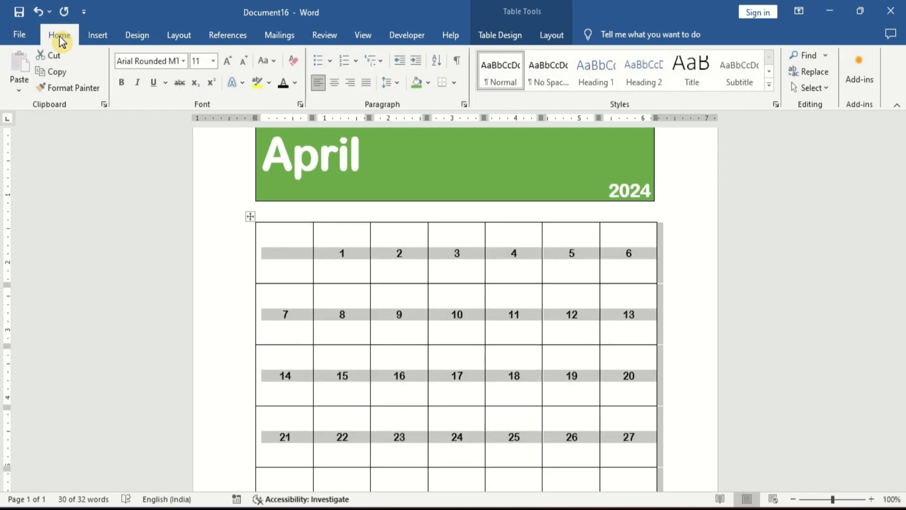
pyautogui.click(229, 63)
pyautogui.click(228, 61)
pyautogui.click(229, 61)
pyautogui.click(229, 61)
pyautogui.click(228, 62)
pyautogui.click(228, 62)
pyautogui.click(228, 62)
pyautogui.click(229, 62)
pyautogui.click(229, 61)
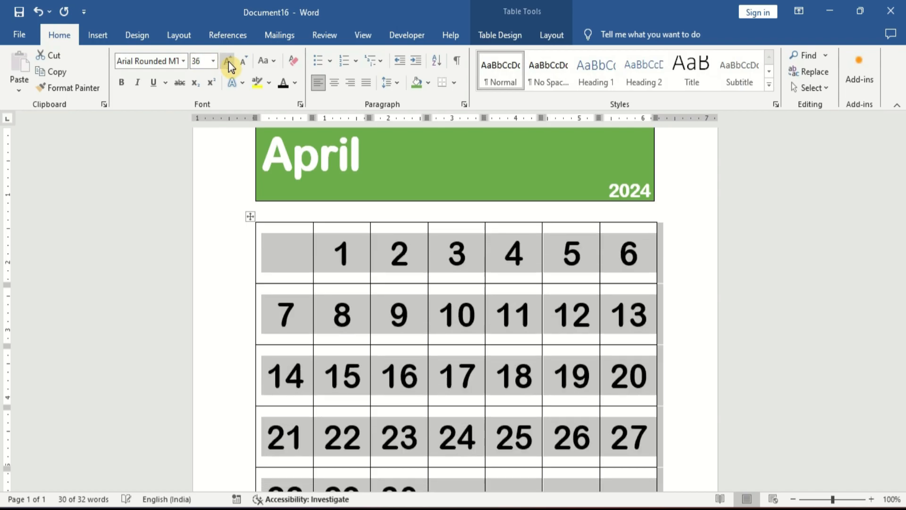
pyautogui.click(228, 61)
pyautogui.click(228, 62)
pyautogui.click(228, 61)
pyautogui.click(228, 61)
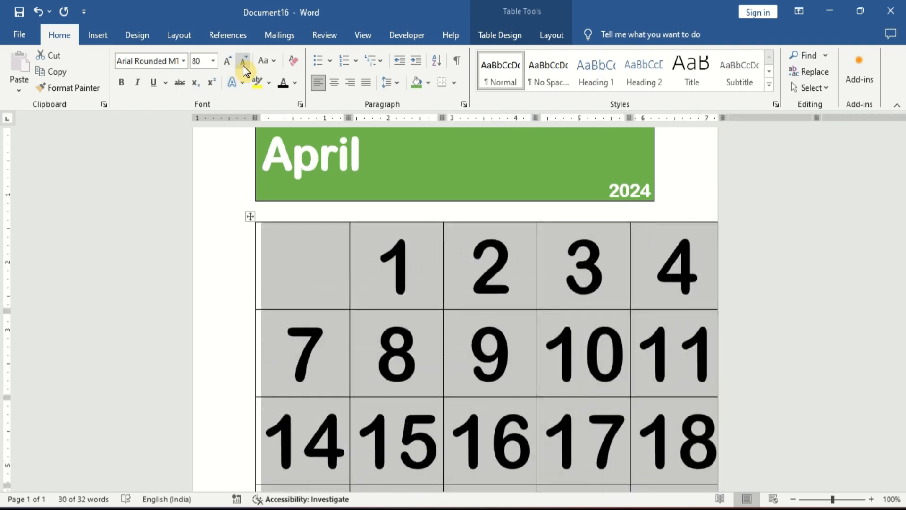
pyautogui.click(243, 65)
pyautogui.click(244, 66)
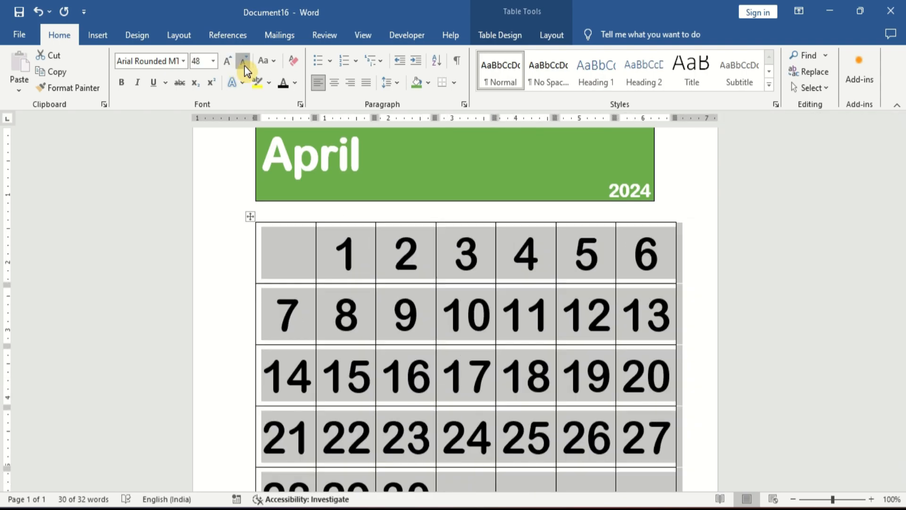
pyautogui.click(244, 66)
# - Insert a new empty row above the first row of the table
pyautogui.press('Down')
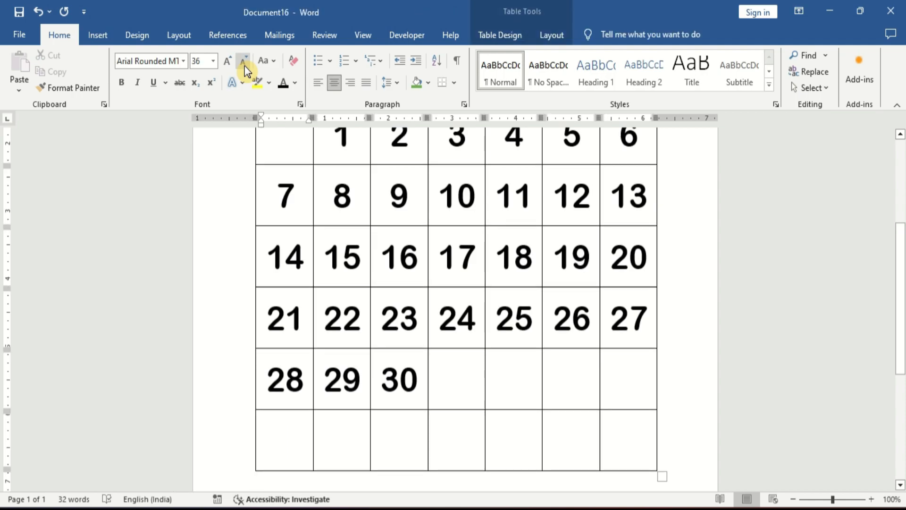
pyautogui.press('Up')
pyautogui.press('Up')
pyautogui.press('Up')
pyautogui.press('Up')
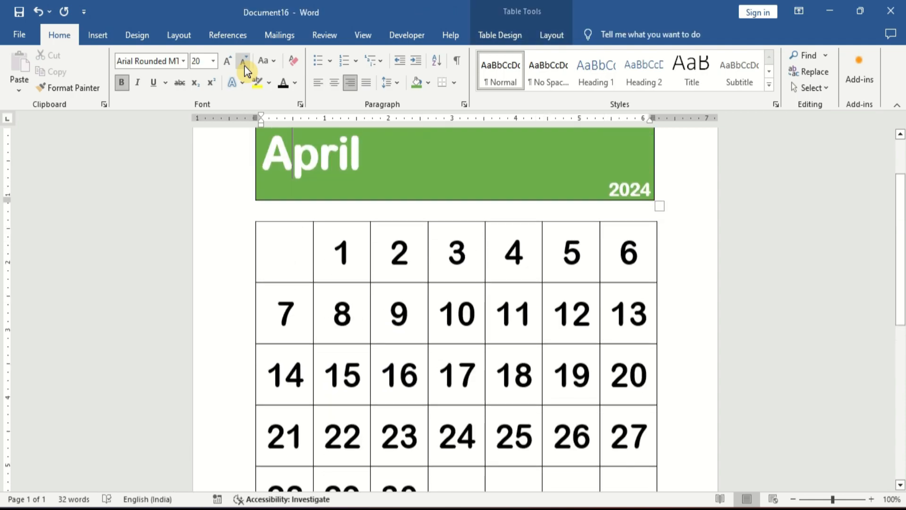
pyautogui.press('Down')
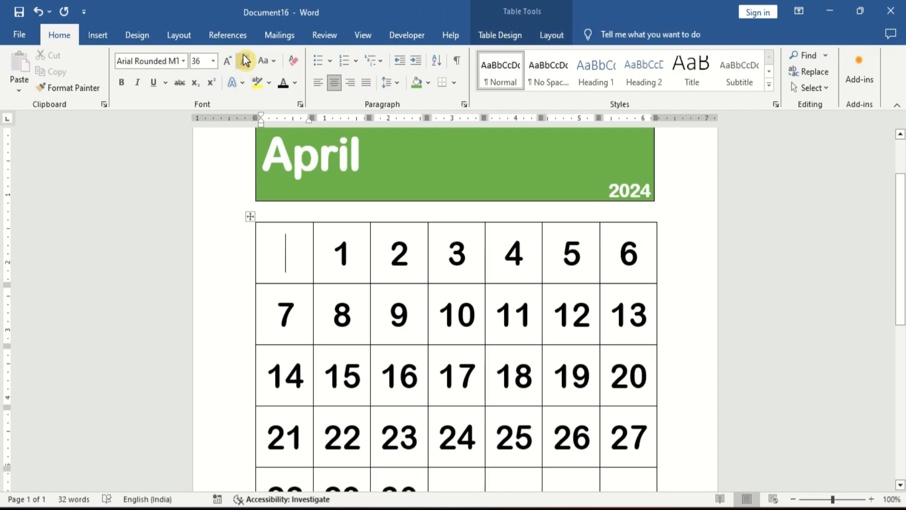
pyautogui.click(552, 34)
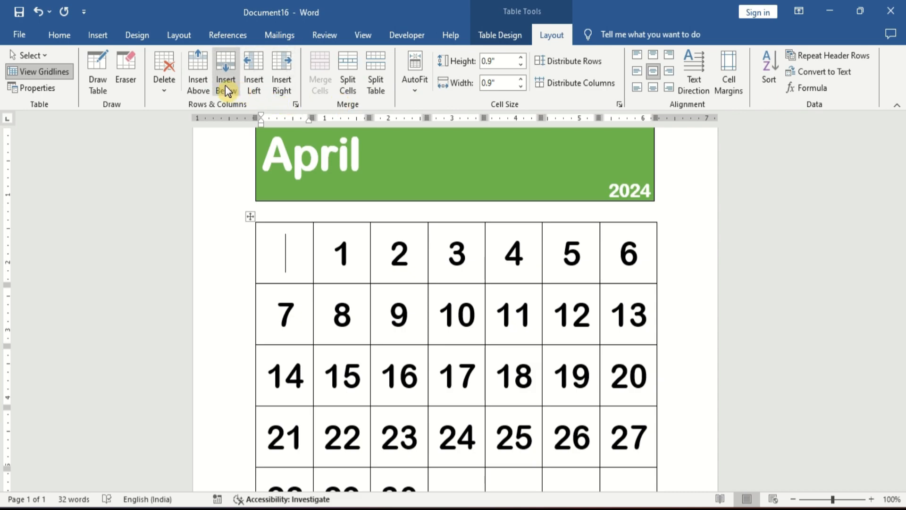
pyautogui.click(208, 90)
# - Select the new top row, align its content top-centre, and shrink its row height to 0.01"
pyautogui.press('Left')
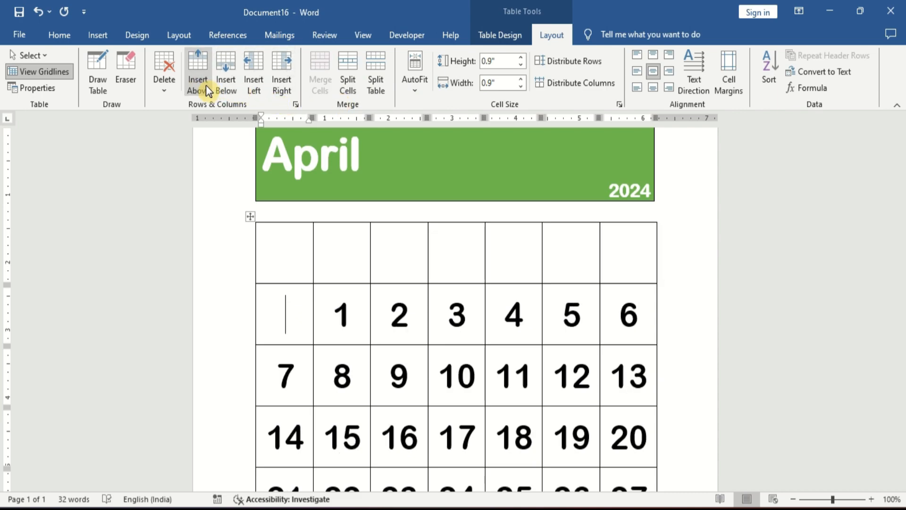
pyautogui.hotkey('shift', 'Right')
pyautogui.hotkey('shift', 'Right')
pyautogui.hotkey('shift', 'Right')
pyautogui.hotkey('shift', 'Right')
pyautogui.hotkey('shift', 'Right')
pyautogui.hotkey('shift', 'Right')
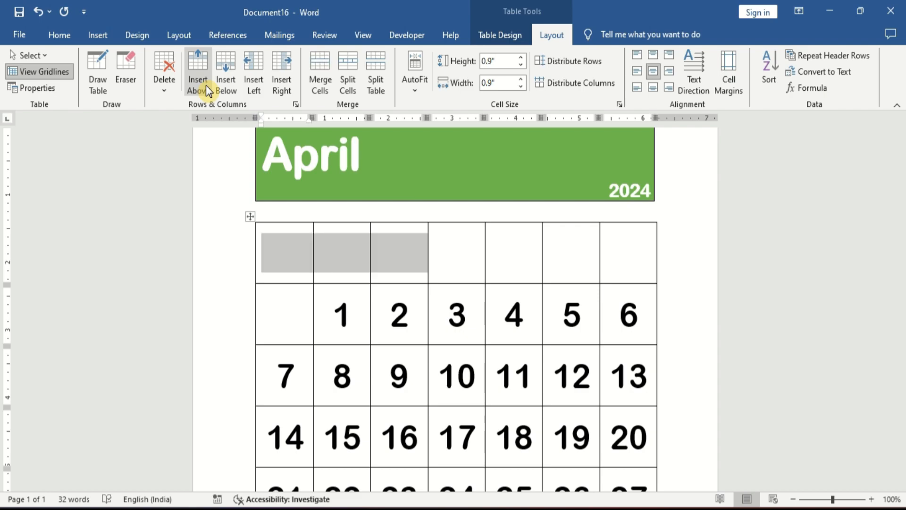
pyautogui.hotkey('shift', 'Right')
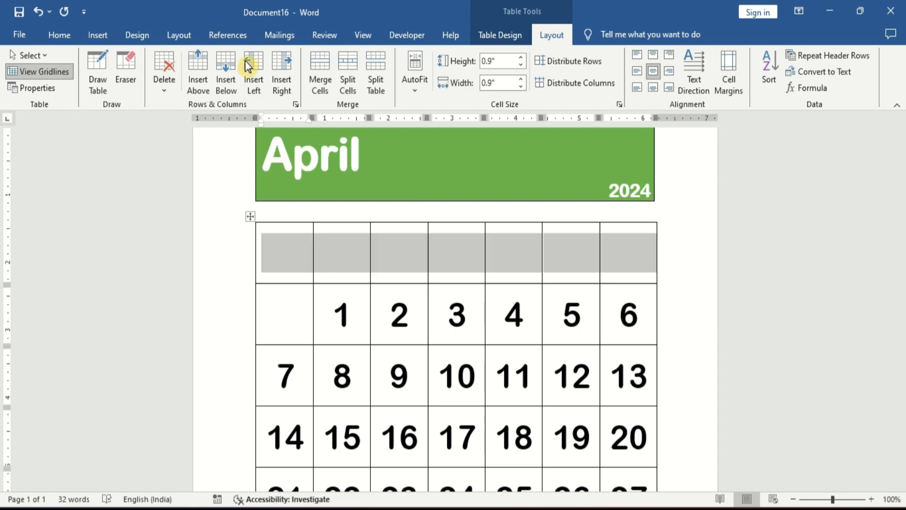
pyautogui.click(653, 56)
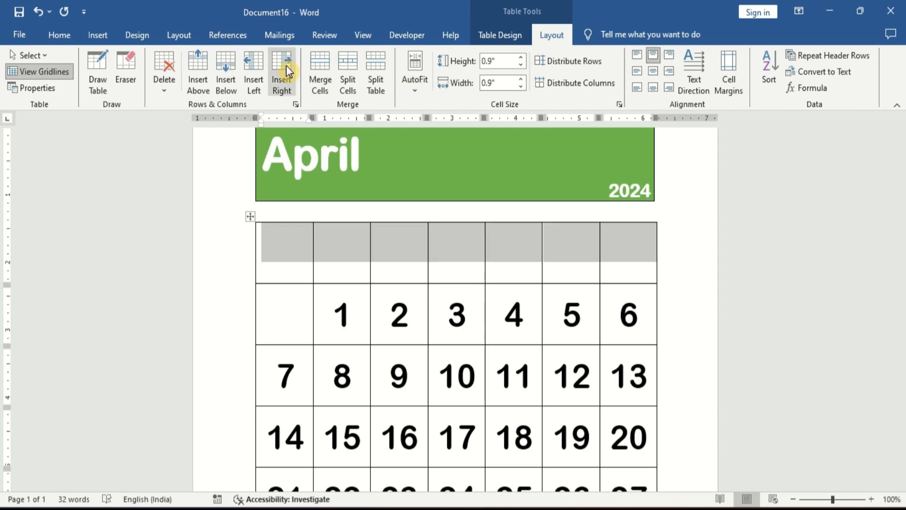
pyautogui.click(522, 66)
pyautogui.click(522, 66)
pyautogui.click(521, 66)
pyautogui.click(521, 66)
pyautogui.click(521, 66)
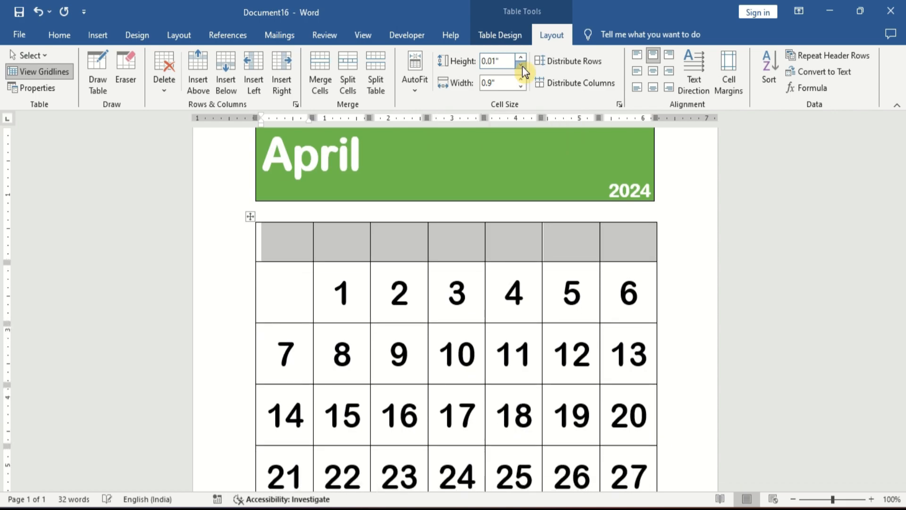
pyautogui.press('Down')
pyautogui.press('Up')
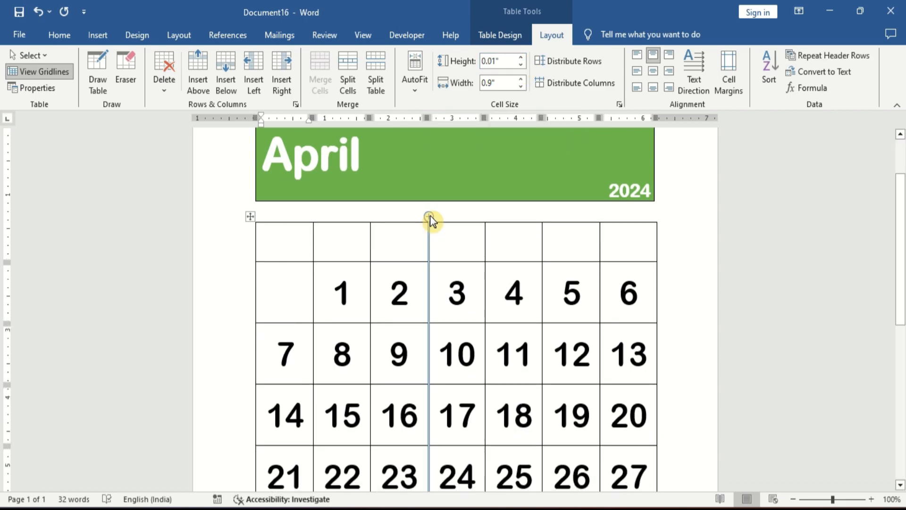
# - Set the font size of the new top row to 11 pt
pyautogui.hotkey('shift', 'Right')
pyautogui.hotkey('shift', 'Right')
pyautogui.hotkey('shift', 'Right')
pyautogui.hotkey('shift', 'Right')
pyautogui.hotkey('shift', 'Right')
pyautogui.hotkey('shift', 'Right')
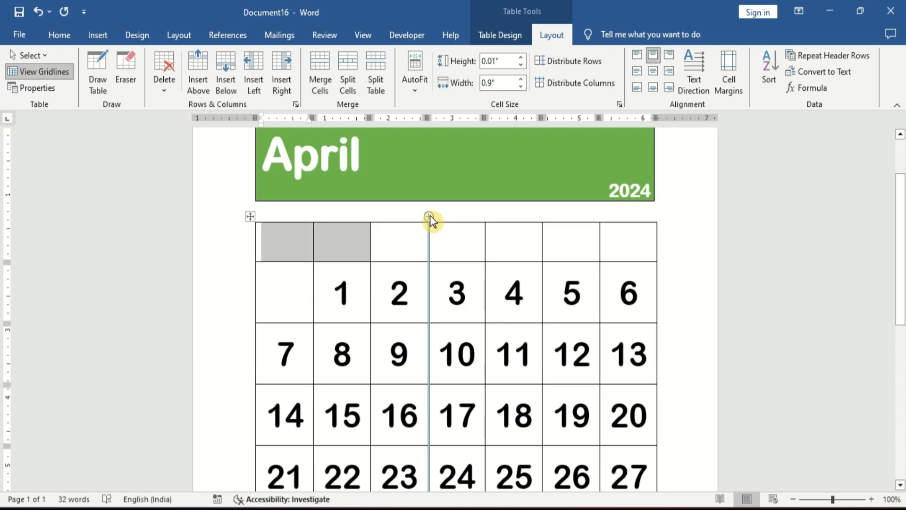
pyautogui.hotkey('shift', 'Right')
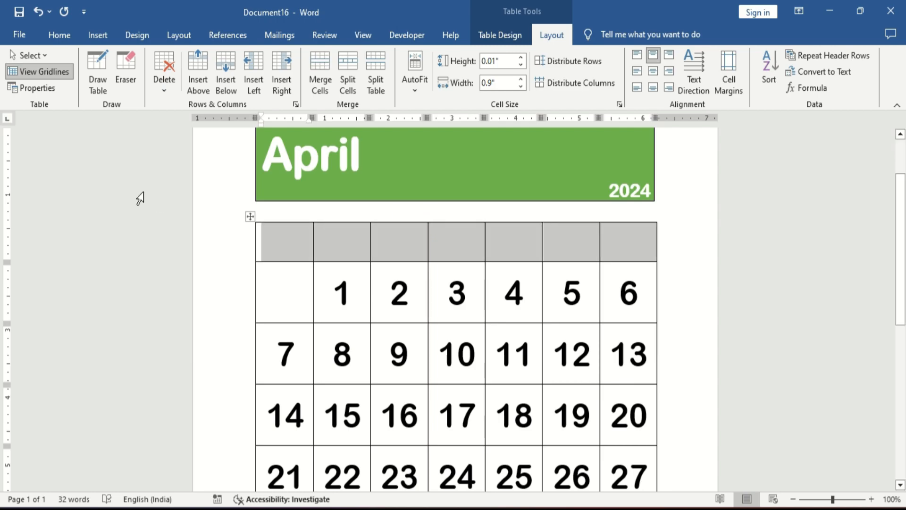
pyautogui.click(59, 35)
pyautogui.click(204, 62)
pyautogui.write('11')
pyautogui.press('Return')
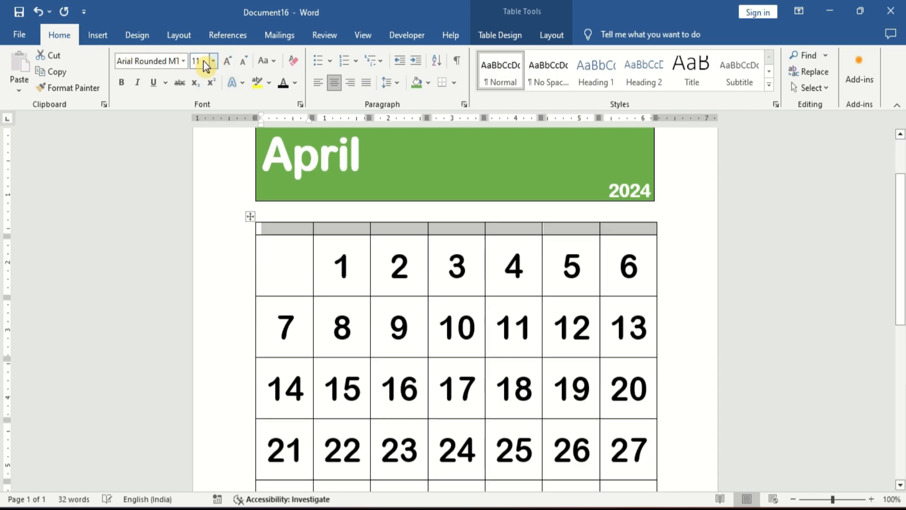
# - Enter the weekday headings Sun, Mon, Tue, Wed, Thu, Fr and Sat across the top row
pyautogui.press('Left')
pyautogui.write('Sun')
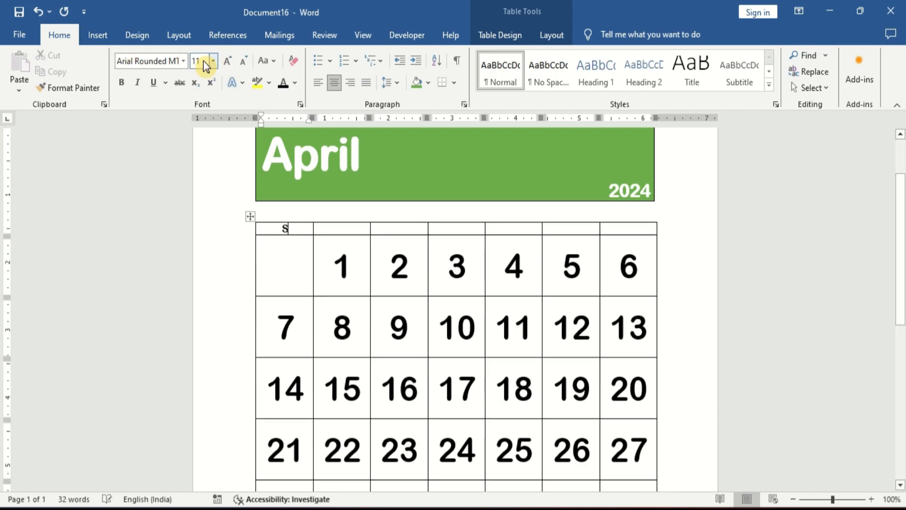
pyautogui.press('Tab')
pyautogui.write('Mon')
pyautogui.press('Tab')
pyautogui.write('Tue')
pyautogui.press('Tab')
pyautogui.write('Wed')
pyautogui.press('Tab')
pyautogui.write('Thu')
pyautogui.press('Tab')
pyautogui.write('Fr')
pyautogui.press('Tab')
pyautogui.write('Sat')
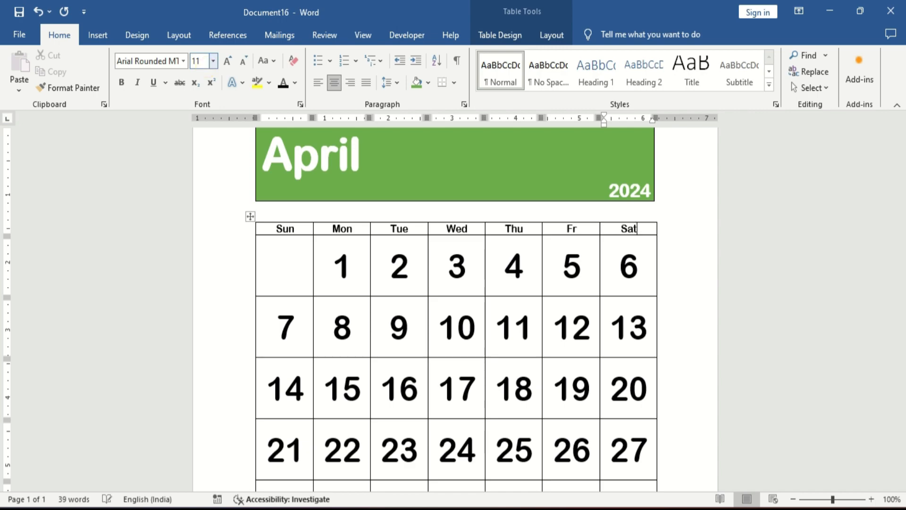
# - Shade the weekday heading row with a dark navy blue fill
pyautogui.hotkey('shift', 'Left')
pyautogui.hotkey('shift', 'Left')
pyautogui.hotkey('shift', 'Left')
pyautogui.hotkey('shift', 'Left')
pyautogui.hotkey('shift', 'Left')
pyautogui.hotkey('shift', 'Left')
pyautogui.hotkey('shift', 'Left')
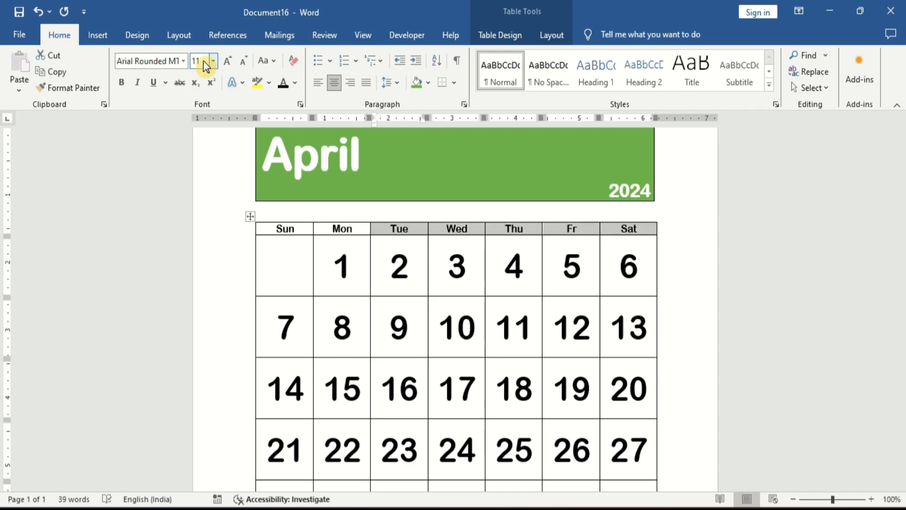
pyautogui.hotkey('shift', 'Left')
pyautogui.hotkey('shift', 'Left')
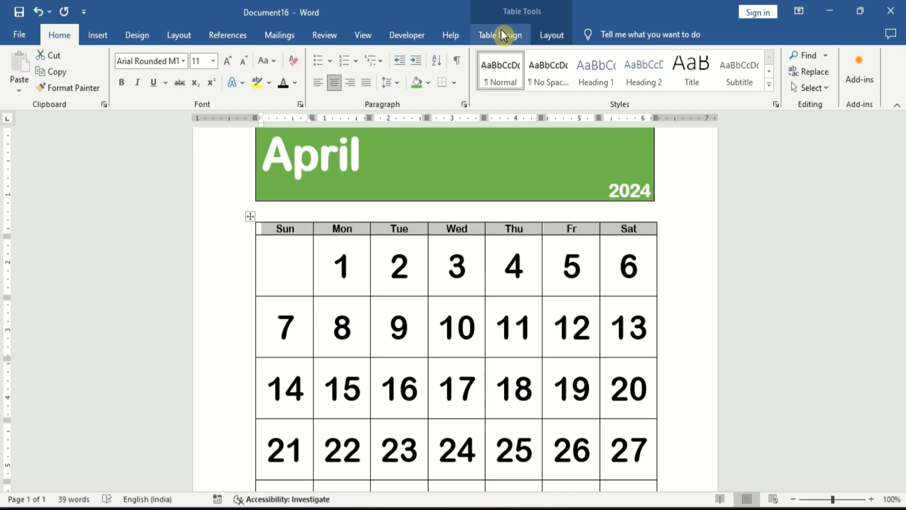
pyautogui.click(523, 36)
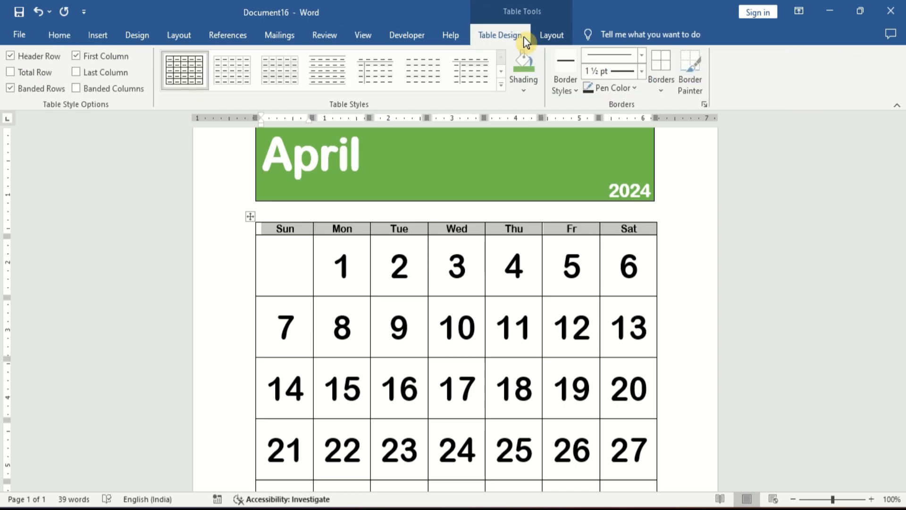
pyautogui.click(532, 89)
pyautogui.click(606, 245)
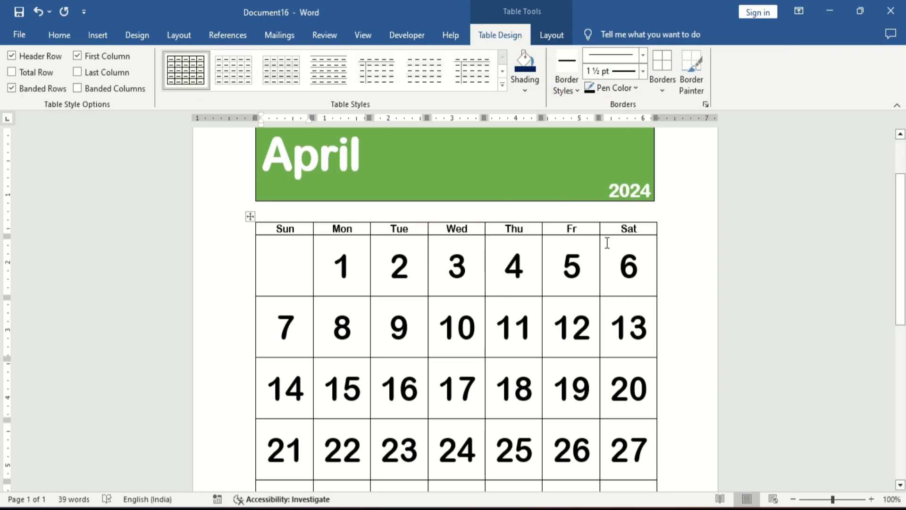
# - Make the weekday heading text white and bold
pyautogui.click(63, 36)
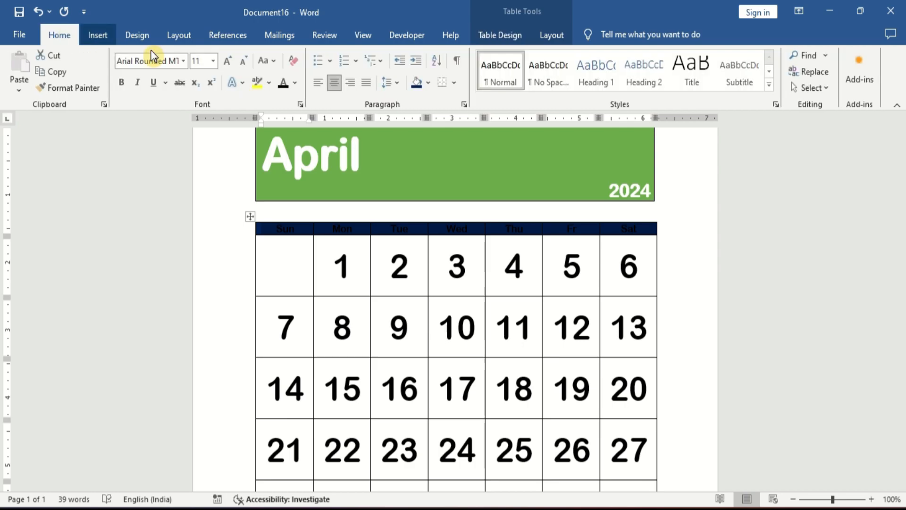
pyautogui.click(295, 87)
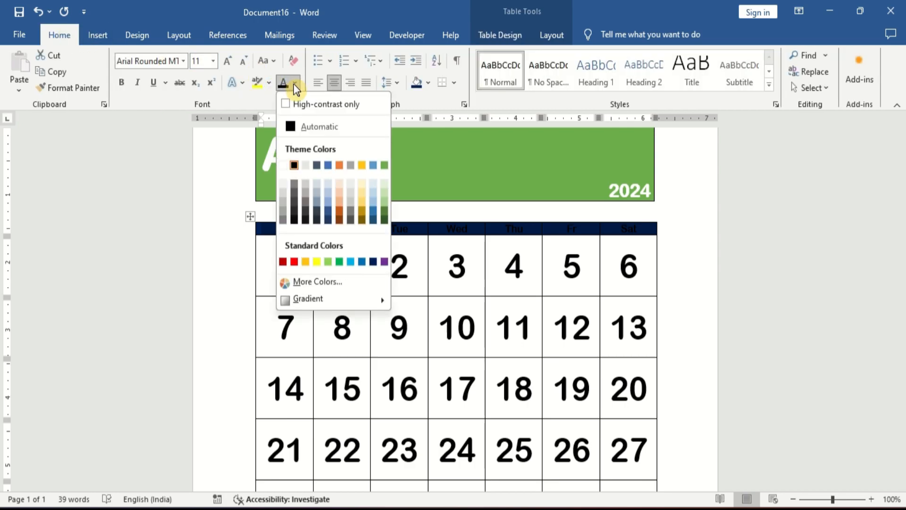
pyautogui.click(286, 165)
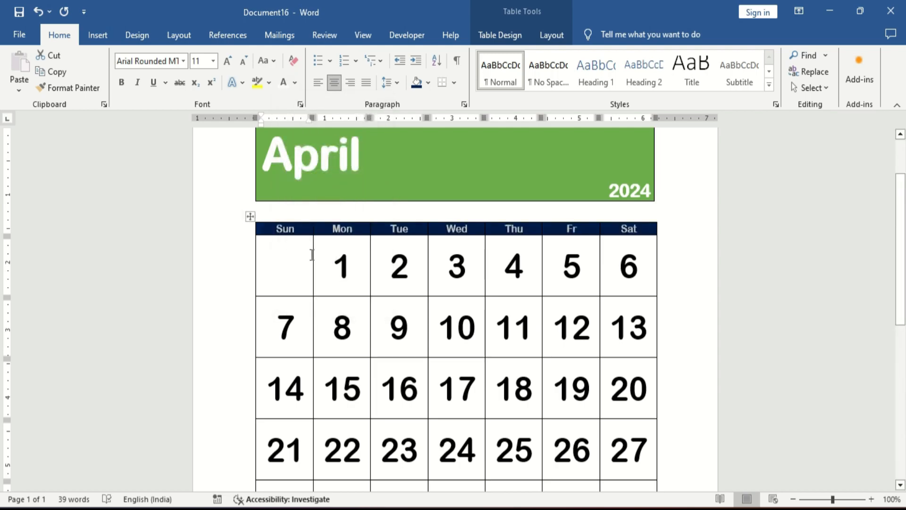
pyautogui.hotkey('ctrl', 'b')
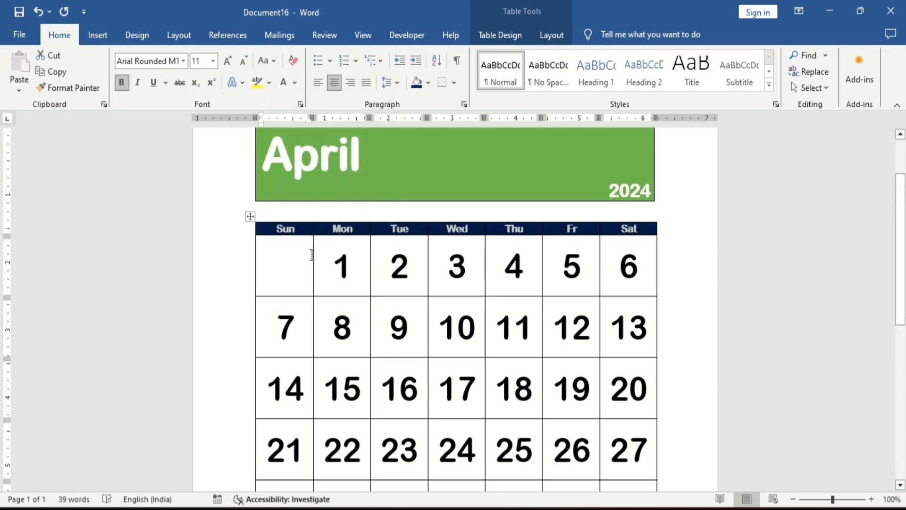
pyautogui.click(312, 255)
pyautogui.press('Up')
pyautogui.hotkey('shift', 'Right')
pyautogui.hotkey('shift', 'Right')
pyautogui.hotkey('shift', 'Right')
pyautogui.hotkey('shift', 'Right')
pyautogui.hotkey('shift', 'Right')
pyautogui.hotkey('shift', 'Right')
pyautogui.hotkey('shift', 'Right')
pyautogui.hotkey('shift', 'Right')
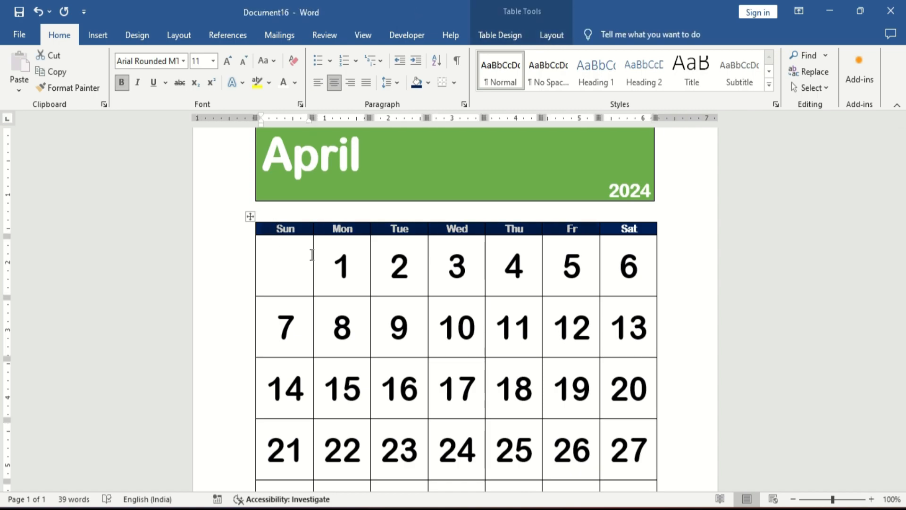
pyautogui.click(312, 255)
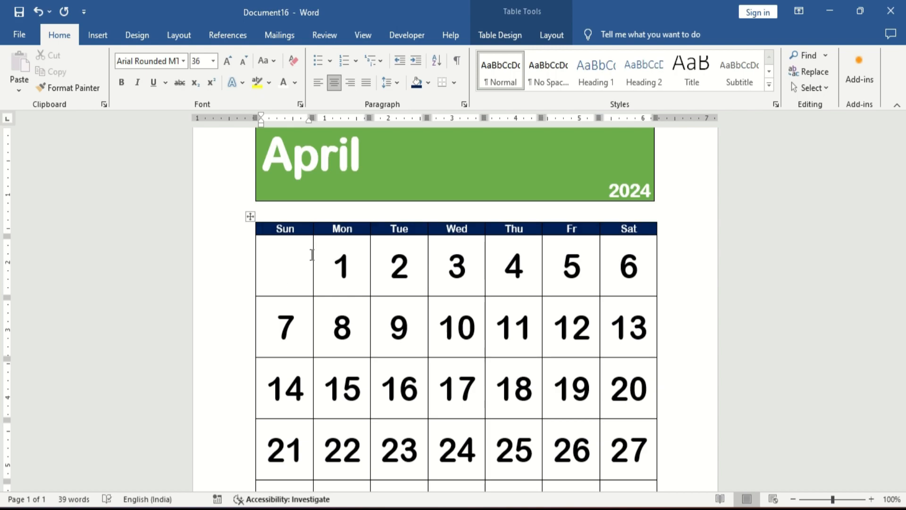
# - Select the Sunday column's date cells and colour their numbers red
pyautogui.click(312, 255)
pyautogui.hotkey('shift', 'Down')
pyautogui.hotkey('shift', 'Down')
pyautogui.hotkey('shift', 'Down')
pyautogui.hotkey('shift', 'Down')
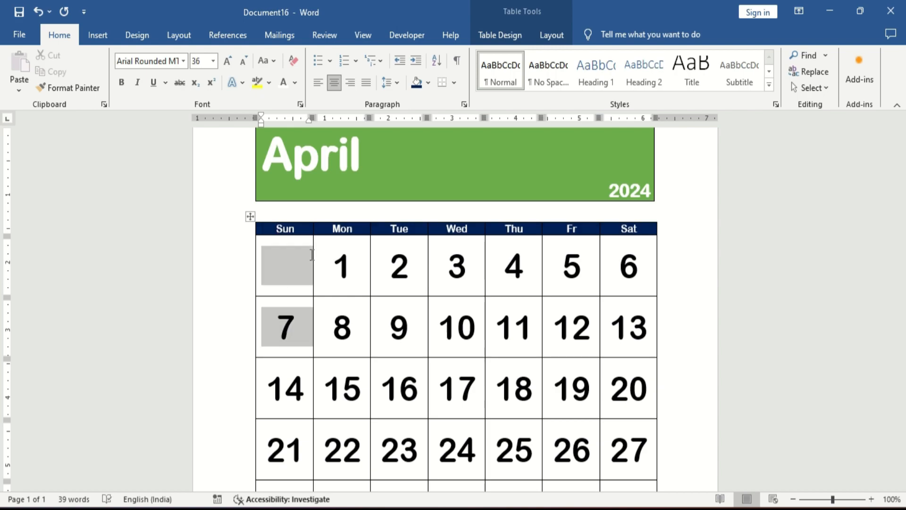
pyautogui.hotkey('shift', 'Up')
pyautogui.hotkey('shift', 'Down')
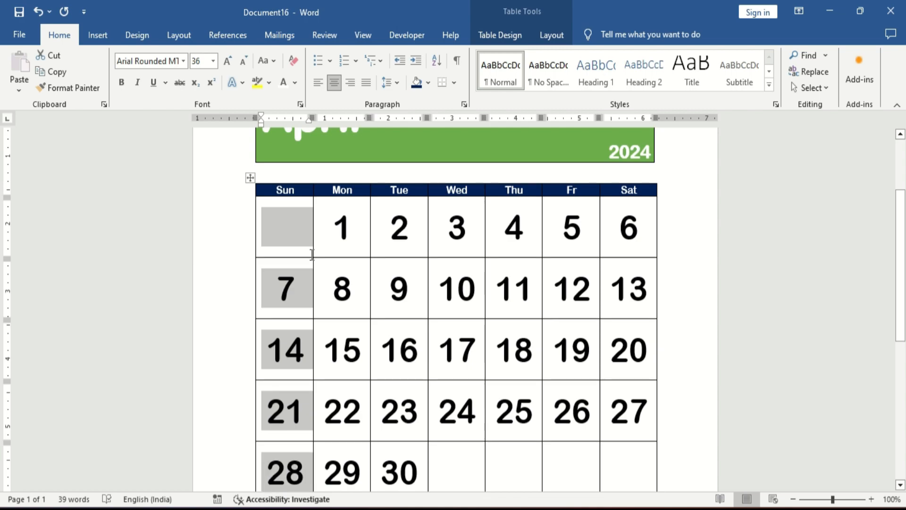
pyautogui.click(296, 83)
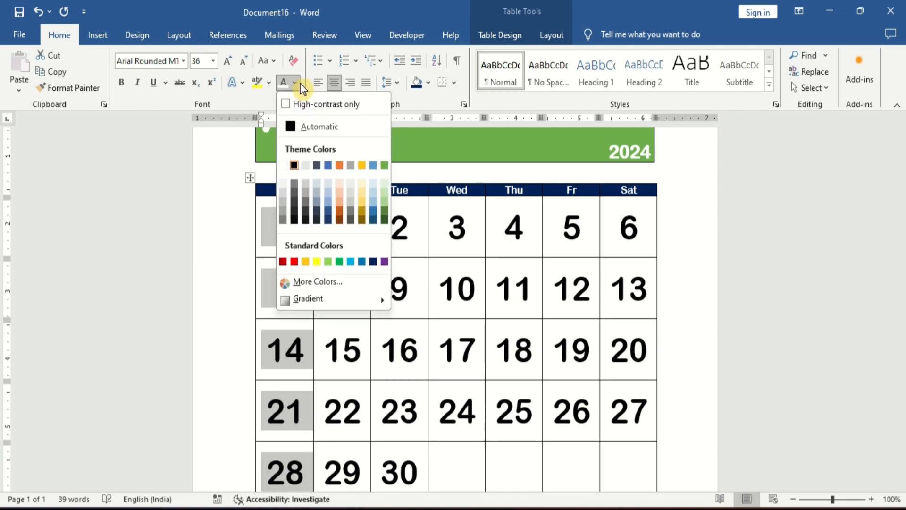
pyautogui.click(293, 262)
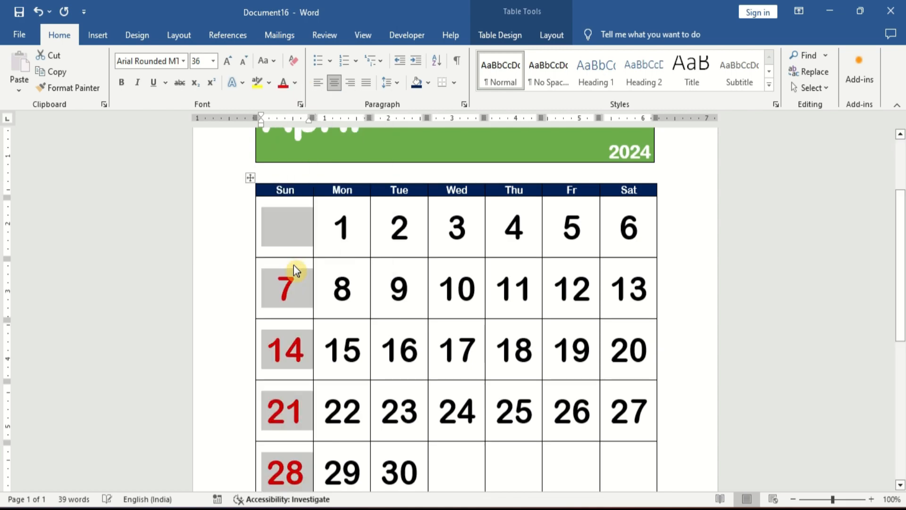
# - Delete the empty last row of the calendar table
pyautogui.press('Down')
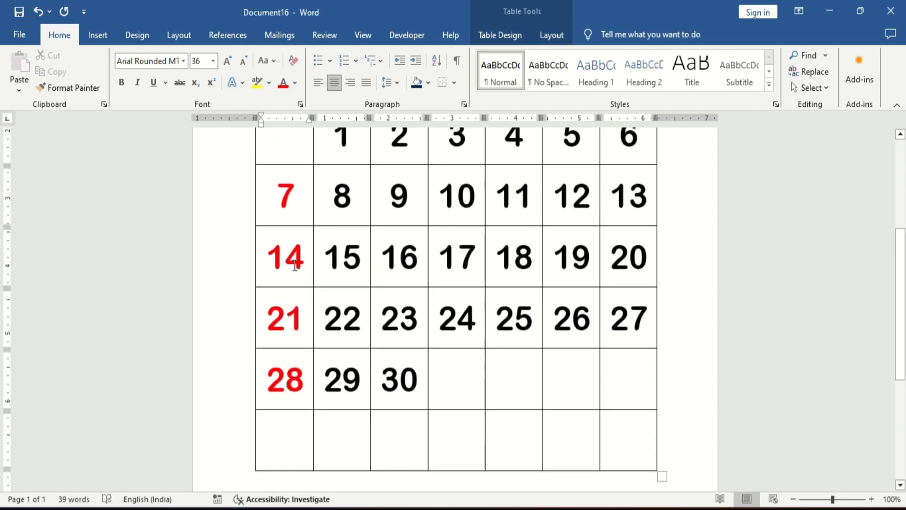
pyautogui.click(550, 34)
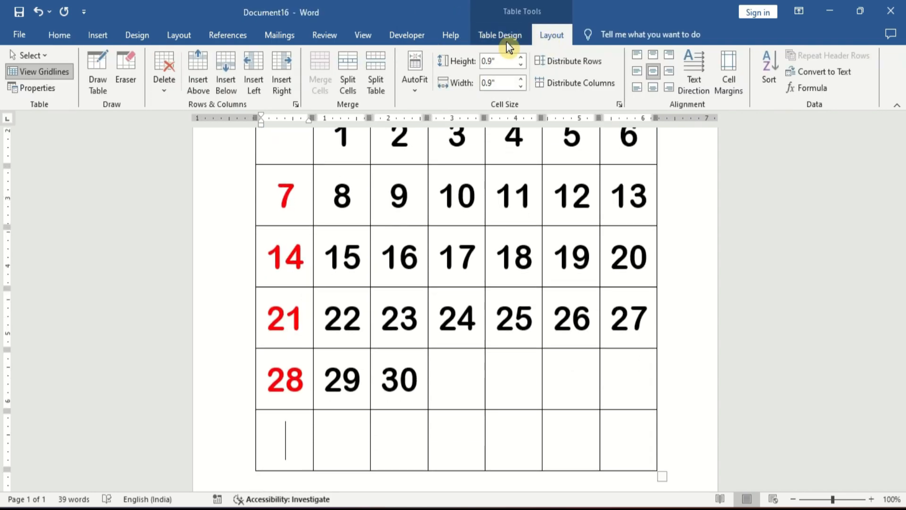
pyautogui.click(161, 85)
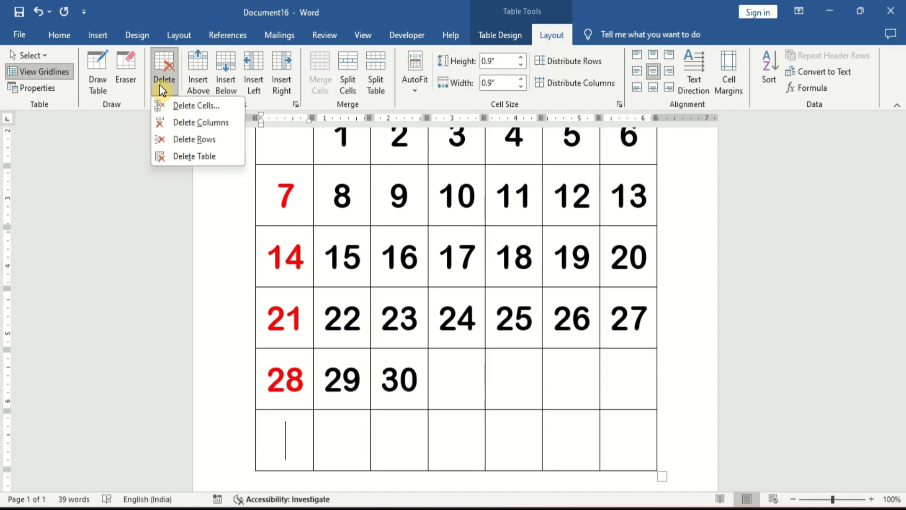
pyautogui.click(202, 140)
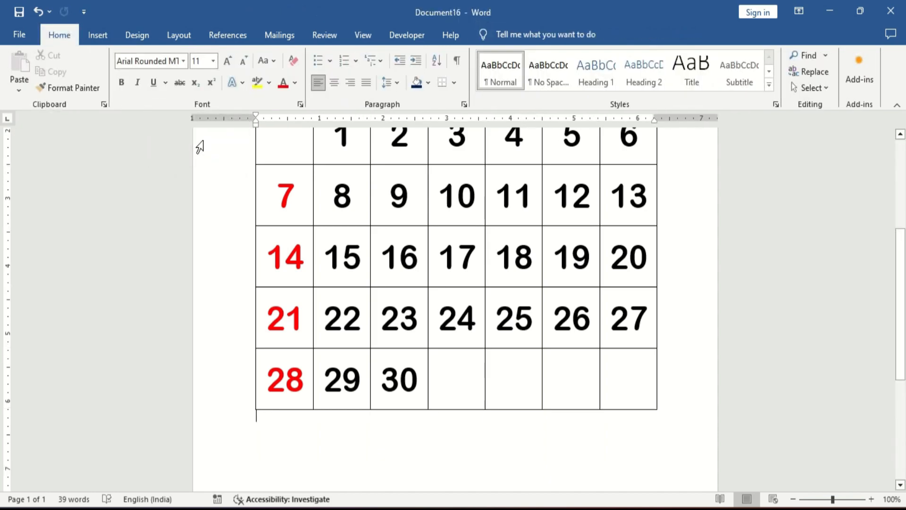
pyautogui.press('Up')
pyautogui.press('Up')
pyautogui.press('Up')
pyautogui.press('Up')
pyautogui.press('Up')
pyautogui.press('Up')
pyautogui.press('Up')
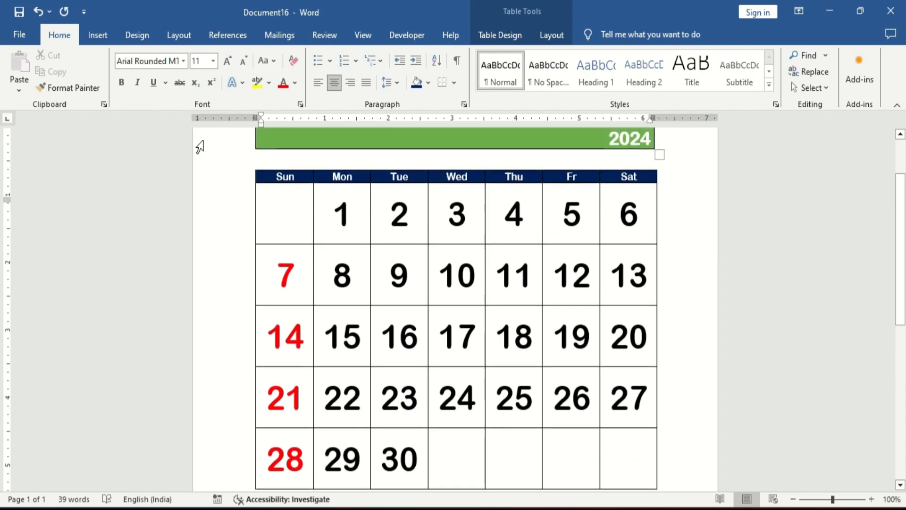
pyautogui.press('Up')
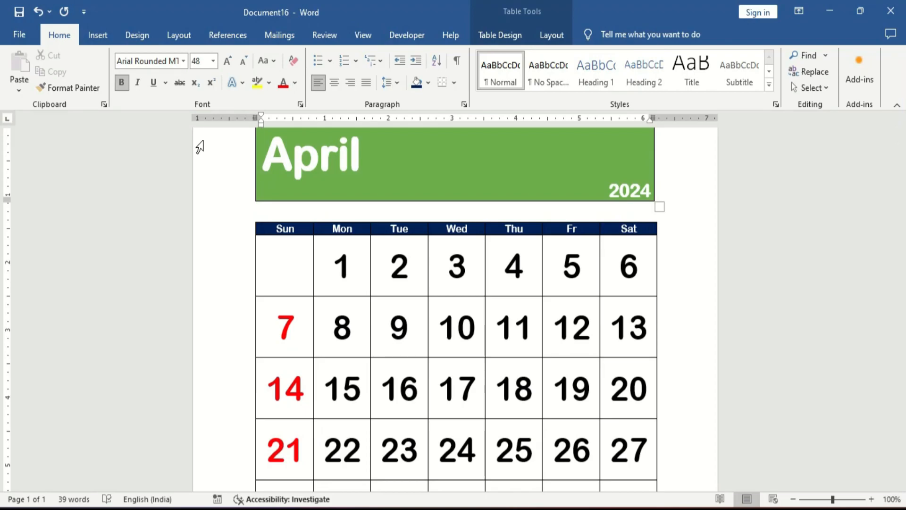
# - Below the calendar table, replace the leftover text with a black, centred credit line reading "© The Computer Guide"
pyautogui.hotkey('ctrl', 'End')
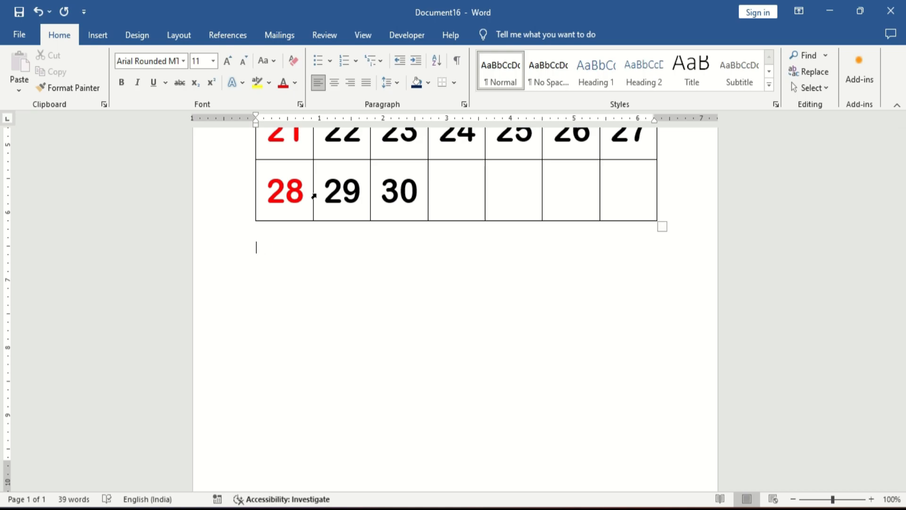
pyautogui.hotkey('shift', 'Left')
pyautogui.hotkey('shift', 'Left')
pyautogui.hotkey('shift', 'Left')
pyautogui.hotkey('shift', 'Left')
pyautogui.hotkey('shift', 'Left')
pyautogui.hotkey('shift', 'Left')
pyautogui.hotkey('shift', 'Left')
pyautogui.hotkey('shift', 'Left')
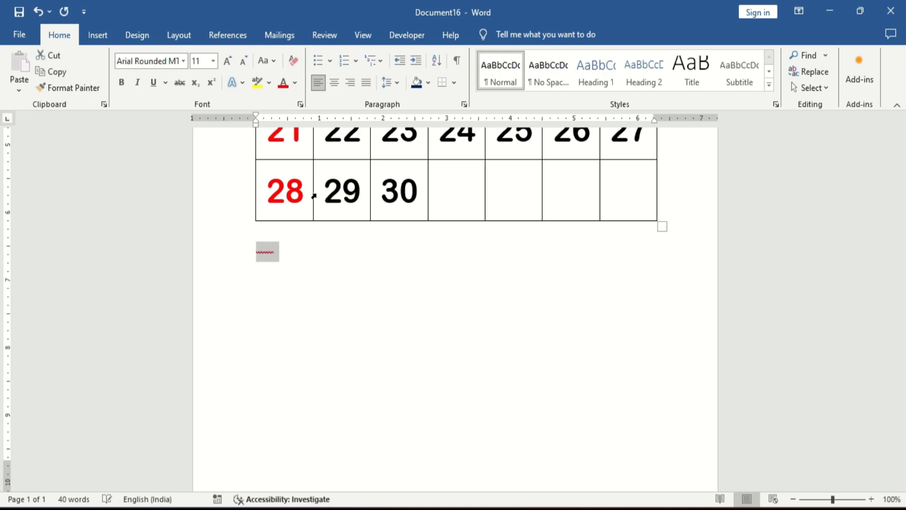
pyautogui.hotkey('shift', 'Right')
pyautogui.hotkey('shift', 'Right')
pyautogui.hotkey('shift', 'Right')
pyautogui.hotkey('shift', 'Right')
pyautogui.hotkey('shift', 'Right')
pyautogui.hotkey('shift', 'Right')
pyautogui.hotkey('shift', 'Right')
pyautogui.hotkey('shift', 'Right')
pyautogui.hotkey('shift', 'Right')
pyautogui.hotkey('shift', 'Left')
pyautogui.hotkey('shift', 'Left')
pyautogui.hotkey('shift', 'Left')
pyautogui.hotkey('shift', 'Left')
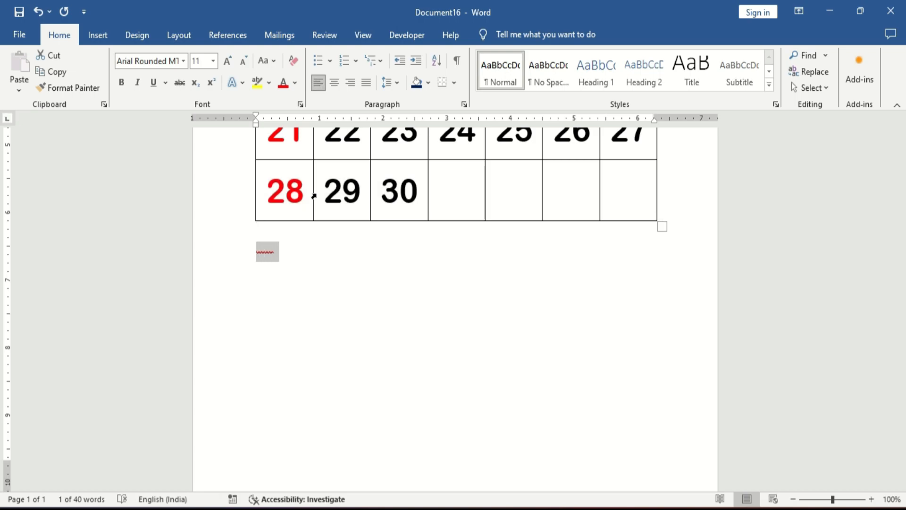
pyautogui.click(297, 84)
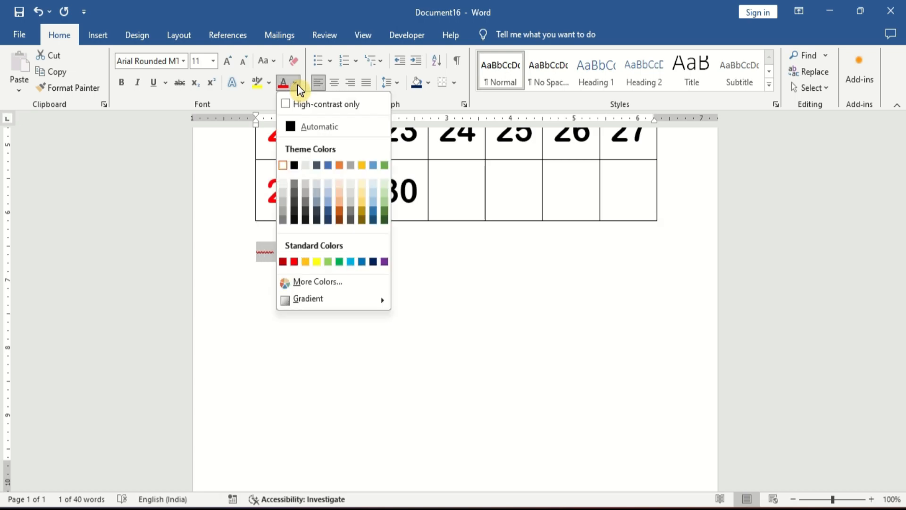
pyautogui.click(294, 165)
pyautogui.write('(c')
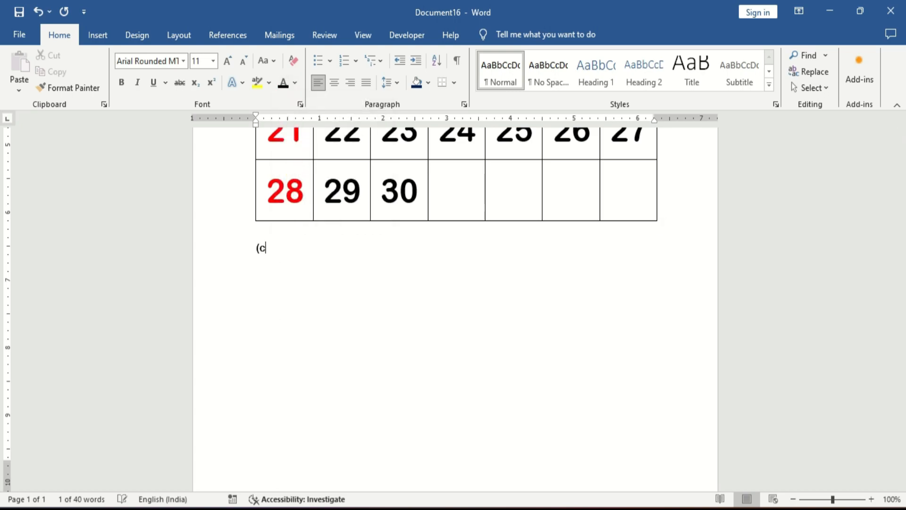
pyautogui.write(') The Computer Guide')
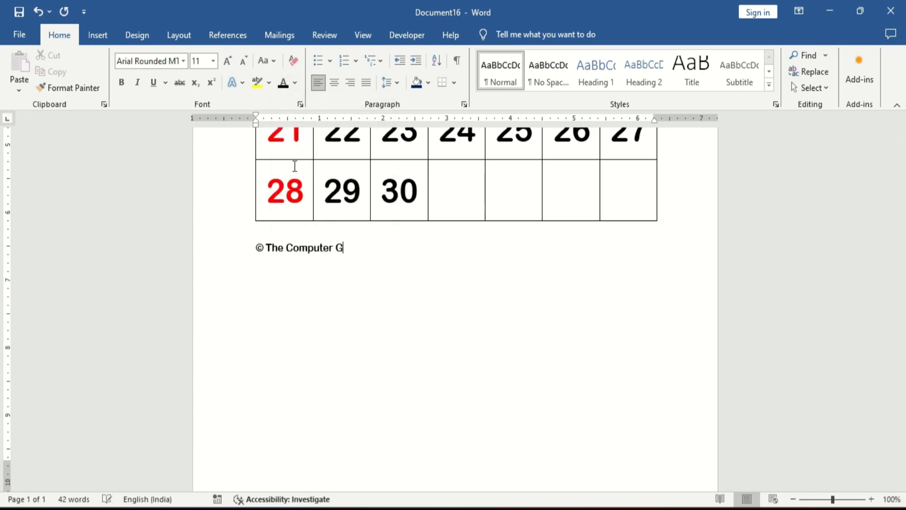
pyautogui.hotkey('ctrl', 'e')
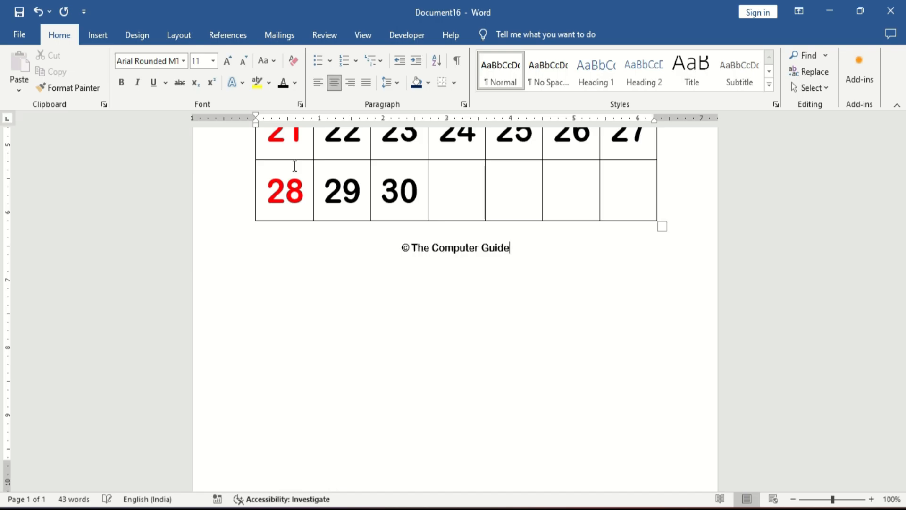
# - Save the document as a PDF named April.pdf in Documents, with the file opening after publishing
pyautogui.hotkey('ctrl', 'Home')
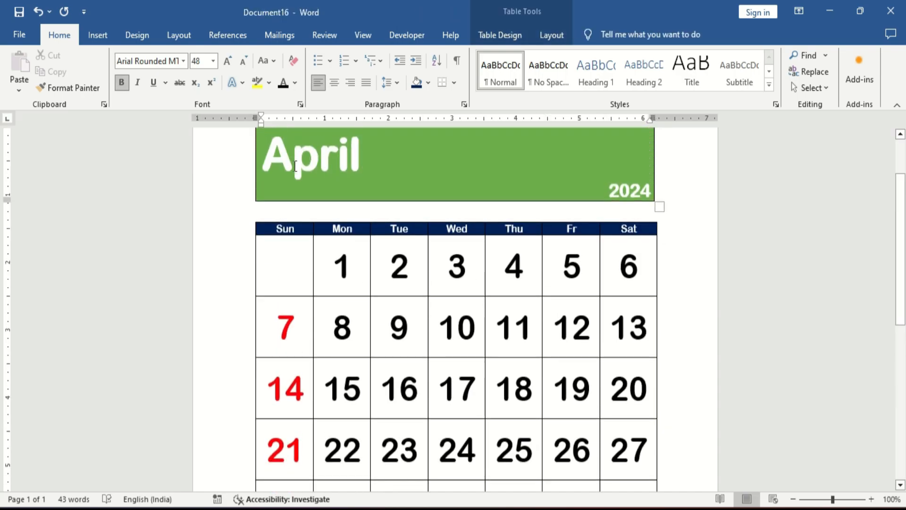
pyautogui.click(295, 171)
pyautogui.press('F12')
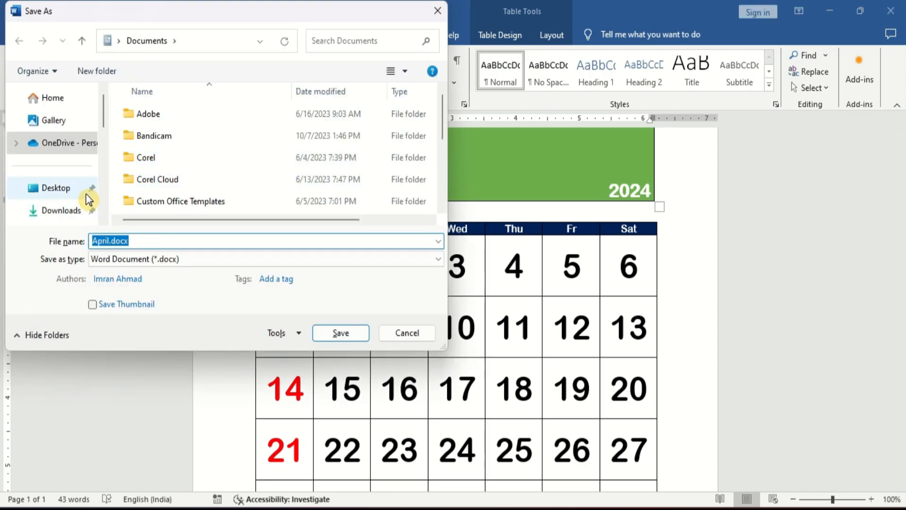
pyautogui.click(152, 260)
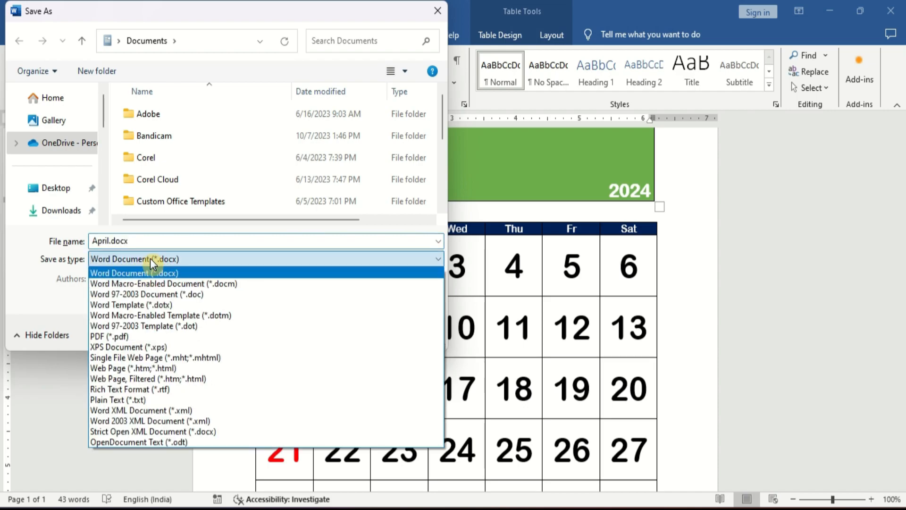
pyautogui.click(130, 337)
pyautogui.click(259, 326)
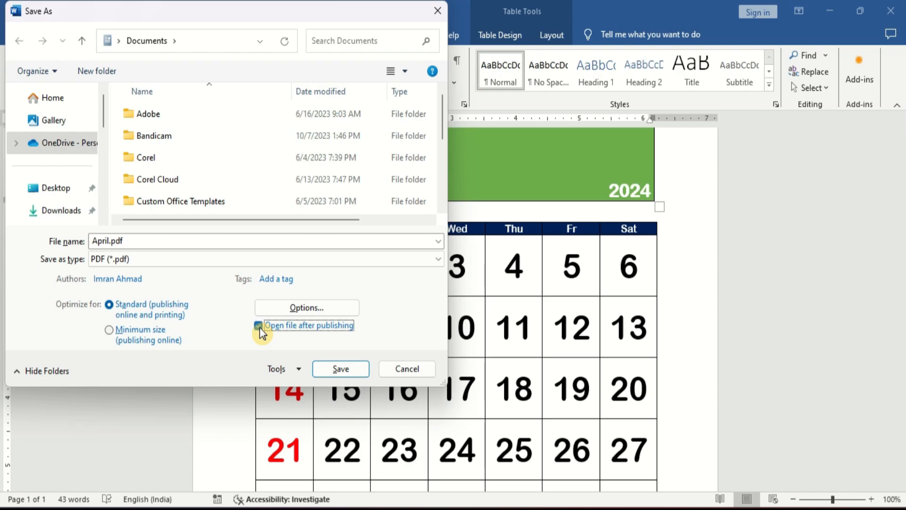
pyautogui.click(334, 369)
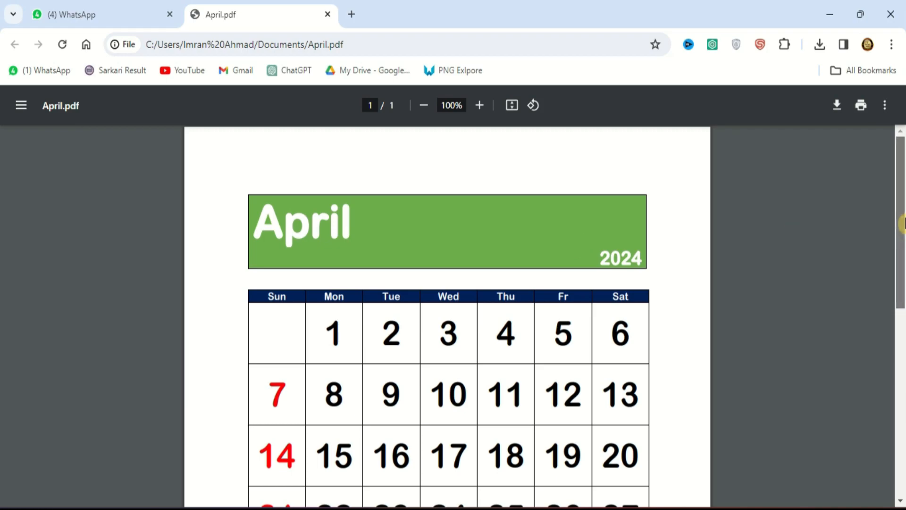
# - Review the exported PDF in the browser and show its page thumbnails
pyautogui.scroll(-3, 900, 222)
pyautogui.scroll(3, 881, 241)
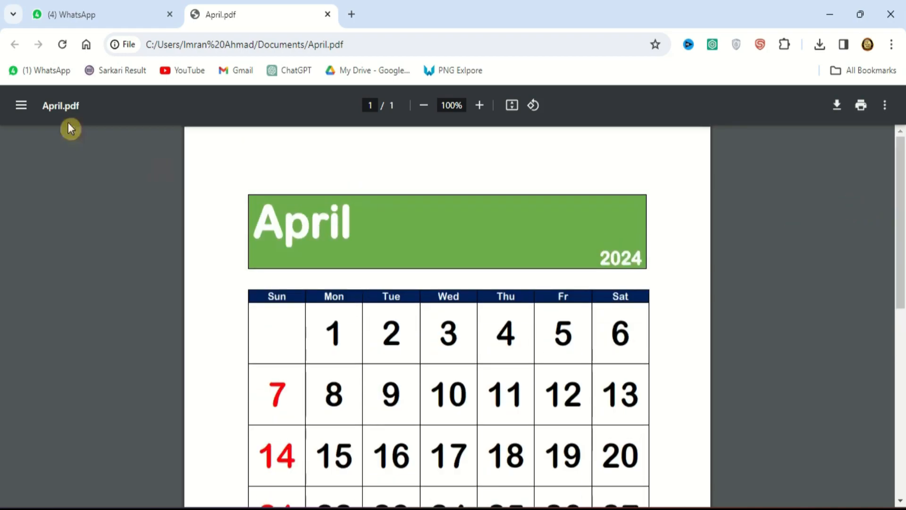
pyautogui.click(26, 108)
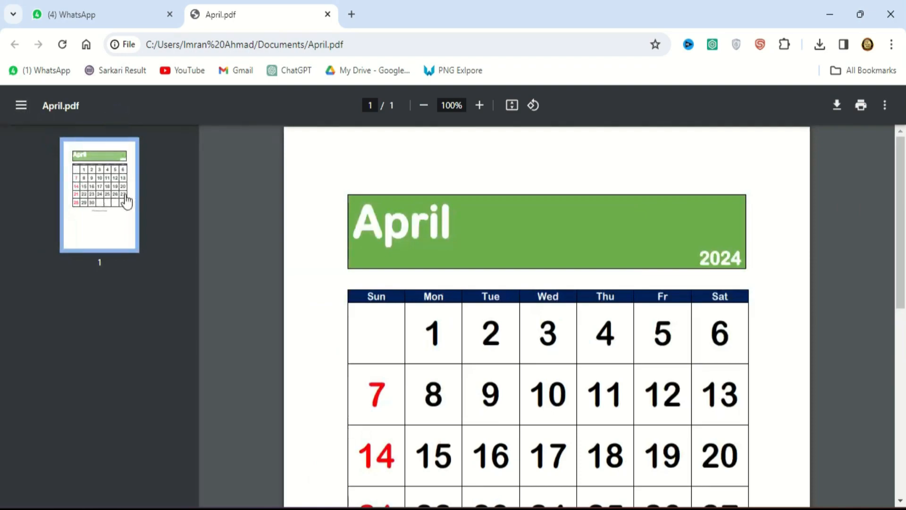